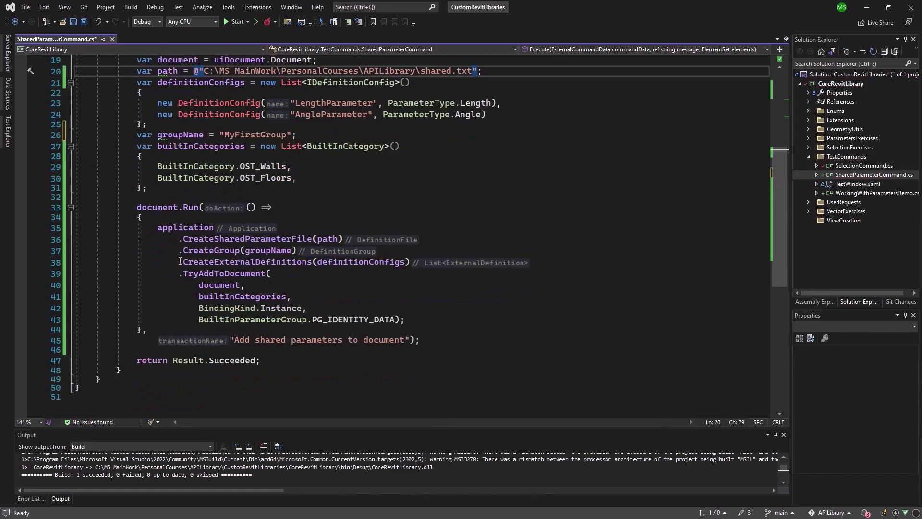
Step: Highlight the .CreateGroup(groupName) call in the SharedParameterCommand application chain
{"action": "left_click_drag", "start_coordinate": [180, 250], "coordinate": [298, 252]}
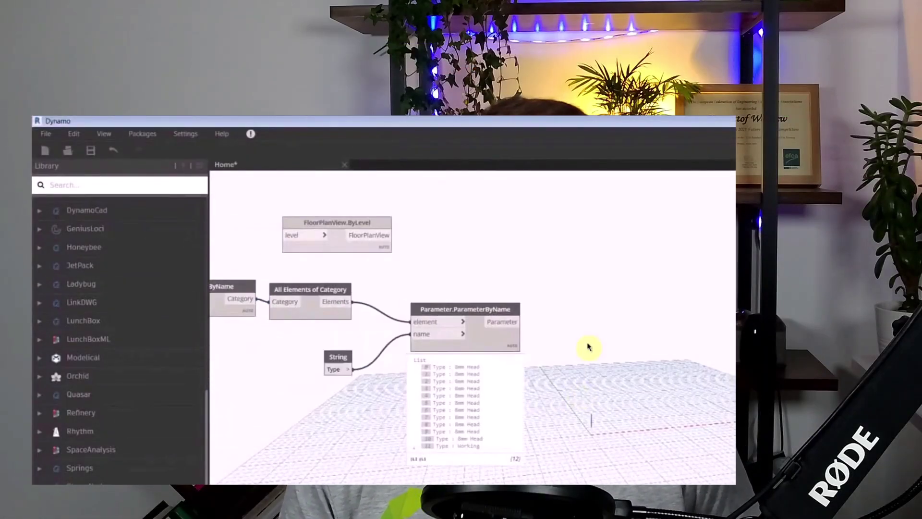
{"action": "double_click", "coordinate": [589, 347]}
{"action": "type", "text": "string"}
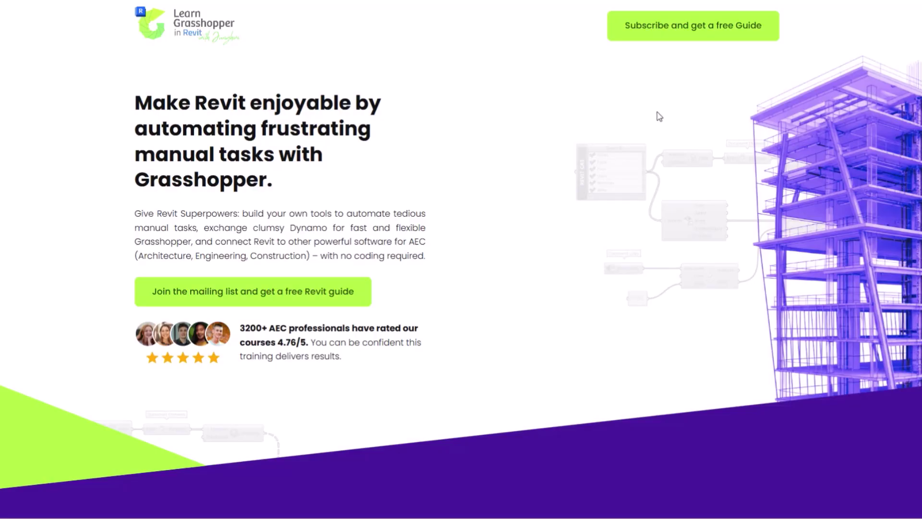
Step: Subscribe for the free Grasshopper in Revit guide with a first name and e-mail address
{"action": "left_click", "coordinate": [658, 25]}
{"action": "left_click", "coordinate": [442, 283]}
{"action": "type", "text": "Grzegorz"}
{"action": "key", "text": "Tab"}
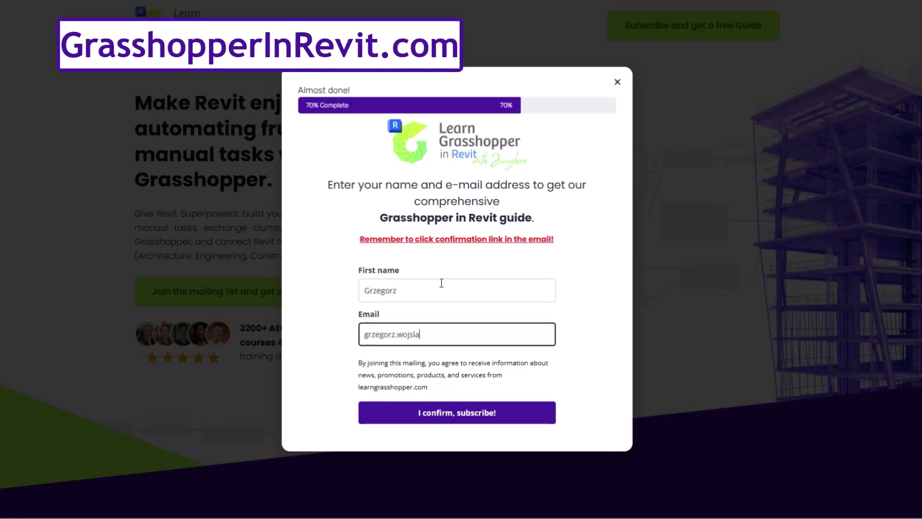
{"action": "left_click", "coordinate": [467, 410]}
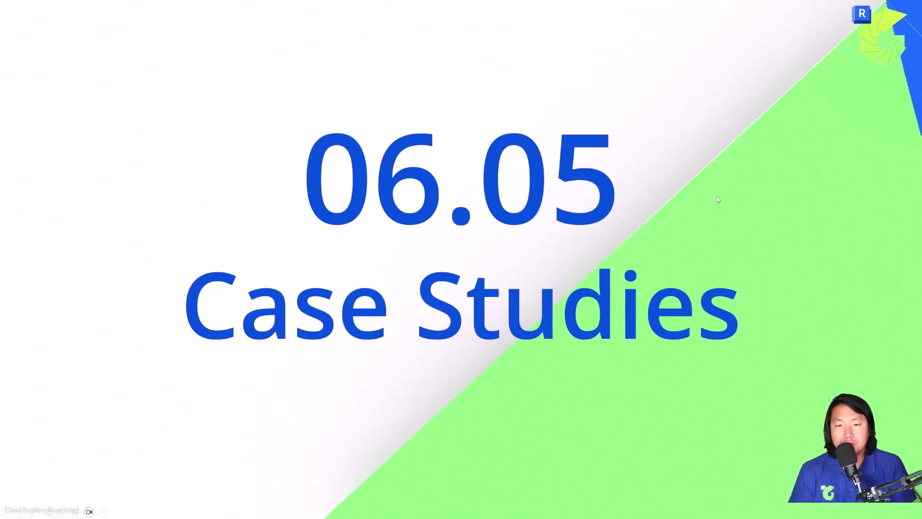
Step: Advance to the GH Definition Overview slide and pan the bridge to reveal the second pier
{"action": "key", "text": "Right"}
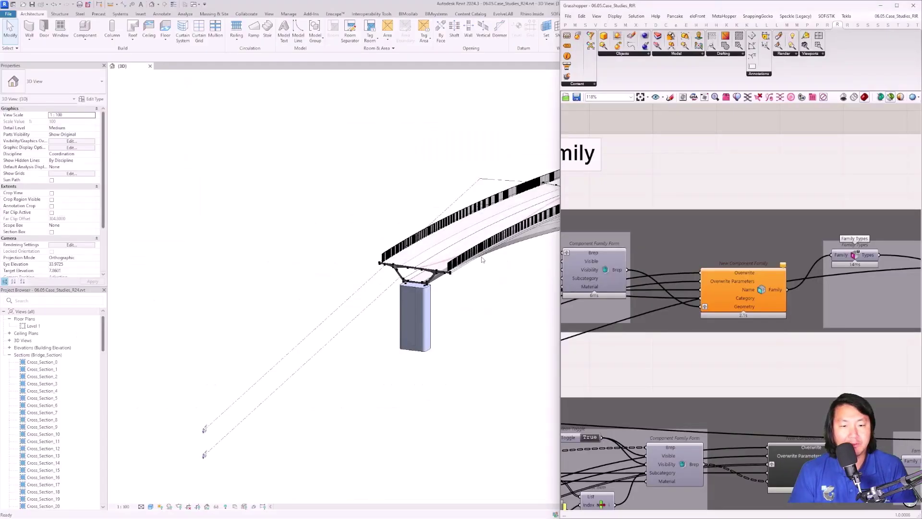
{"action": "middle_click_drag", "start_coordinate": [482, 259], "coordinate": [394, 266]}
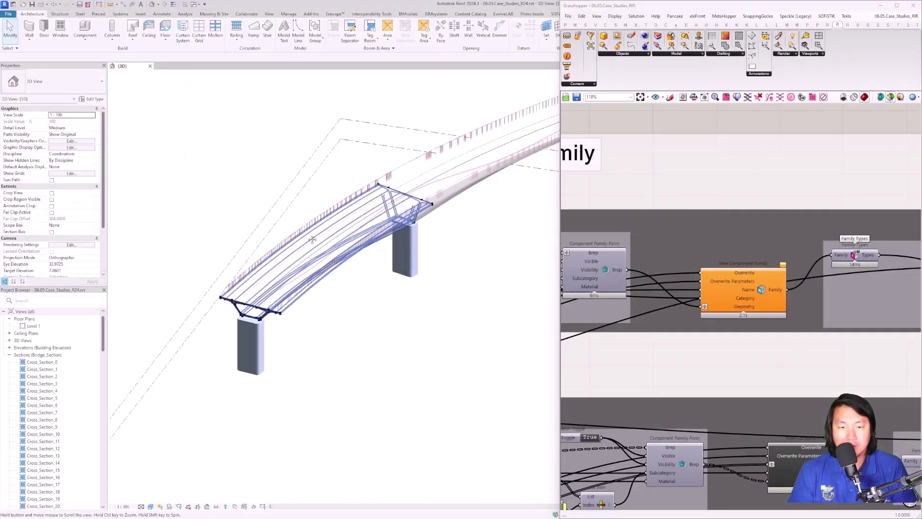
Step: Maximize Grasshopper and choose Modify the source on the Data_Input data component
{"action": "left_click", "coordinate": [896, 5]}
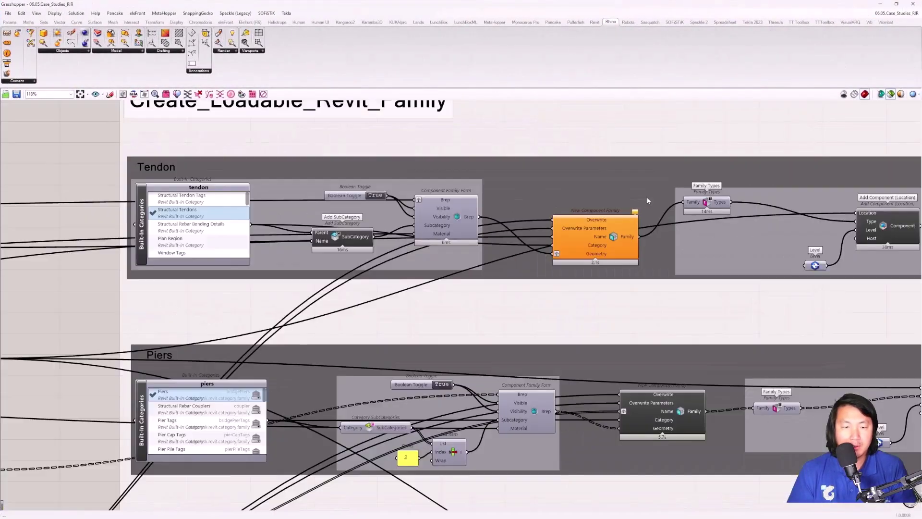
{"action": "scroll", "coordinate": [647, 200], "scroll_direction": "down", "scroll_amount": 5}
{"action": "right_click_drag", "start_coordinate": [144, 225], "coordinate": [378, 237]}
{"action": "scroll", "coordinate": [301, 208], "scroll_direction": "up", "scroll_amount": 5}
{"action": "scroll", "coordinate": [301, 212], "scroll_direction": "up", "scroll_amount": 4}
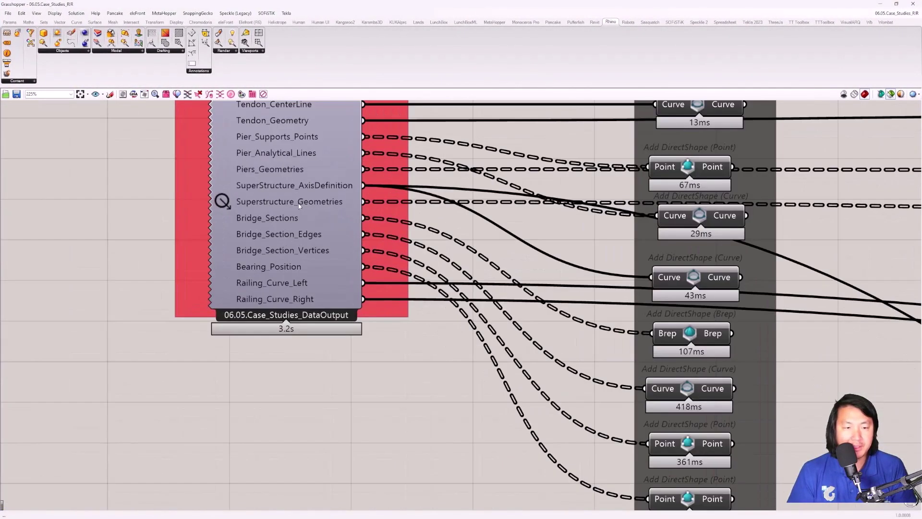
{"action": "right_click", "coordinate": [221, 204]}
{"action": "left_click", "coordinate": [255, 250]}
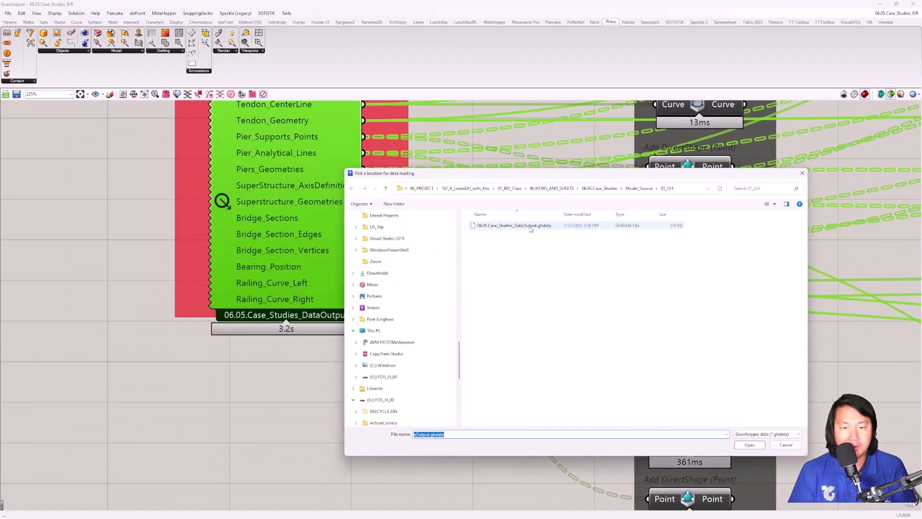
Step: Load 06.05.Case_Studies_DataOutput.ghdata and show the Rhino viewport beside the canvas
{"action": "double_click", "coordinate": [514, 225]}
{"action": "scroll", "coordinate": [318, 231], "scroll_direction": "down", "scroll_amount": 4}
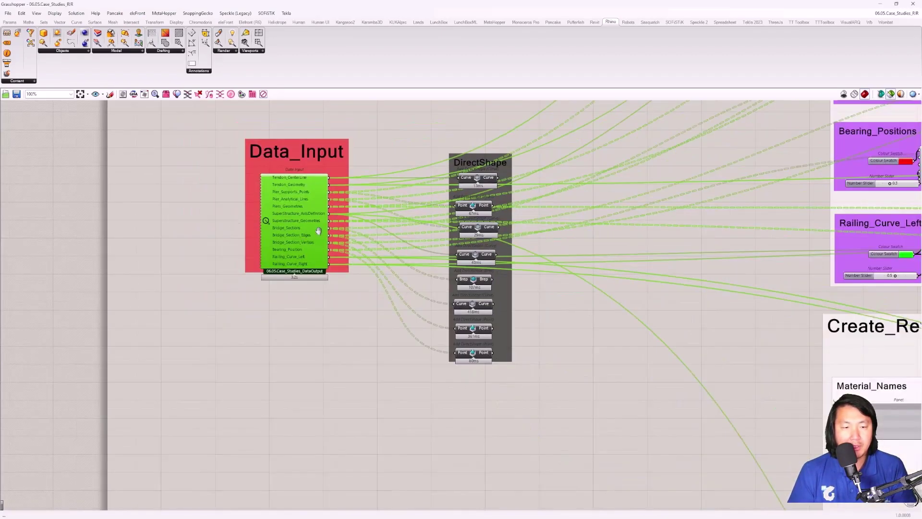
{"action": "left_click", "coordinate": [144, 95]}
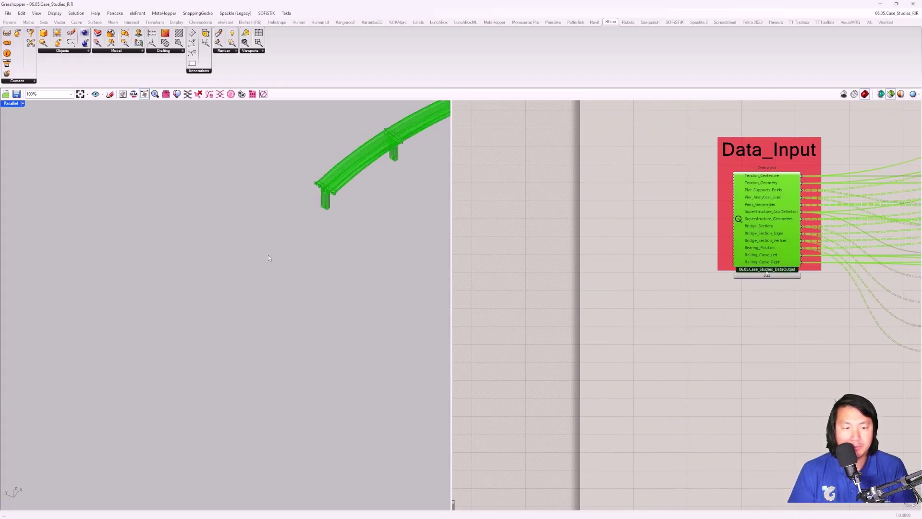
{"action": "right_click_drag", "start_coordinate": [312, 199], "coordinate": [265, 317]}
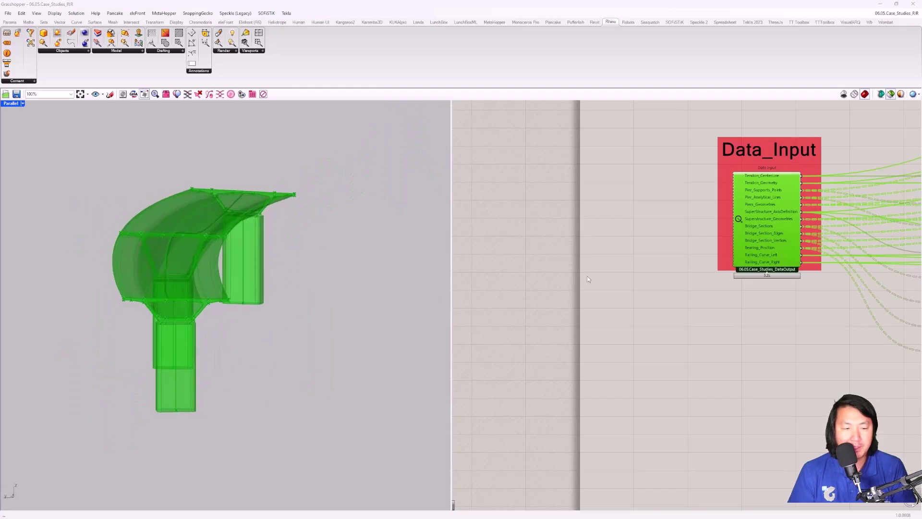
Step: Select Data_Input to preview the bridge deck and piers, orbiting in close
{"action": "left_click", "coordinate": [574, 281]}
{"action": "scroll", "coordinate": [750, 216], "scroll_direction": "up", "scroll_amount": 4}
{"action": "left_click", "coordinate": [749, 216]}
{"action": "scroll", "coordinate": [749, 216], "scroll_direction": "up", "scroll_amount": 1}
{"action": "right_click_drag", "start_coordinate": [216, 288], "coordinate": [180, 287]}
{"action": "scroll", "coordinate": [186, 296], "scroll_direction": "up", "scroll_amount": 3}
{"action": "scroll", "coordinate": [186, 296], "scroll_direction": "down", "scroll_amount": 3}
{"action": "right_click_drag", "start_coordinate": [798, 208], "coordinate": [643, 203]}
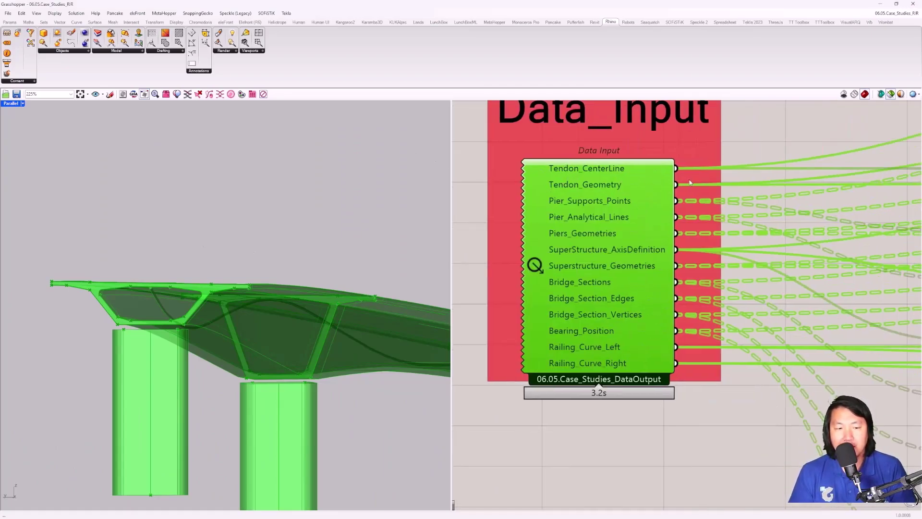
{"action": "scroll", "coordinate": [655, 204], "scroll_direction": "down", "scroll_amount": 5}
{"action": "scroll", "coordinate": [655, 205], "scroll_direction": "up", "scroll_amount": 4}
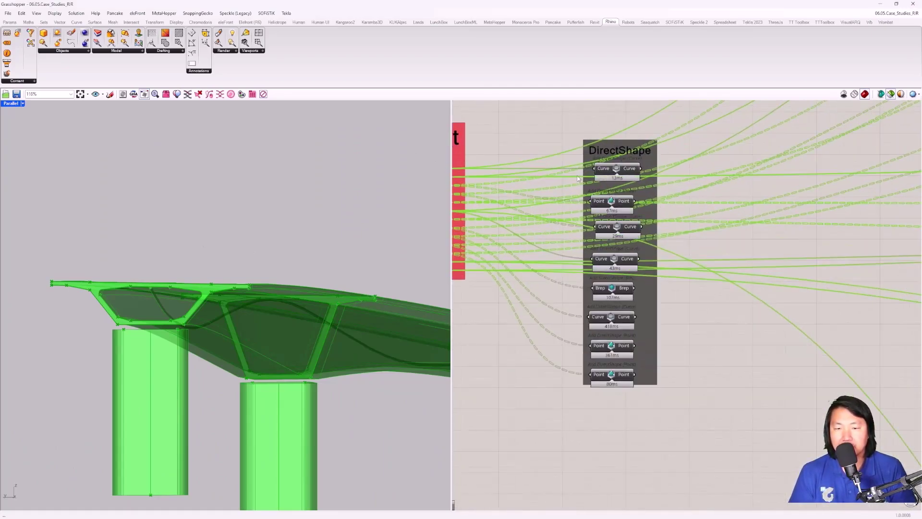
Step: Select the DirectShape components and review Create_Revit_Materials, Assign_Materials and Format_Family_Names
{"action": "left_click_drag", "start_coordinate": [609, 143], "coordinate": [753, 461]}
{"action": "scroll", "coordinate": [782, 384], "scroll_direction": "down", "scroll_amount": 5}
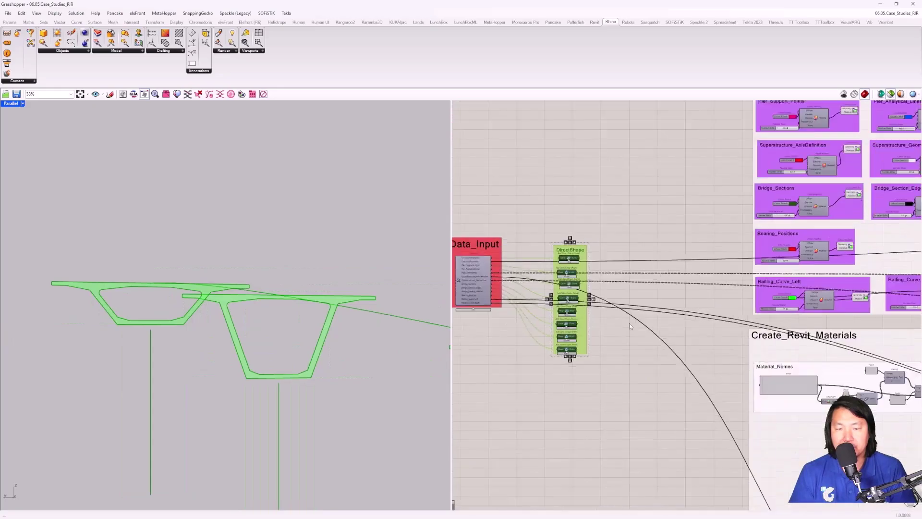
{"action": "scroll", "coordinate": [794, 398], "scroll_direction": "up", "scroll_amount": 2}
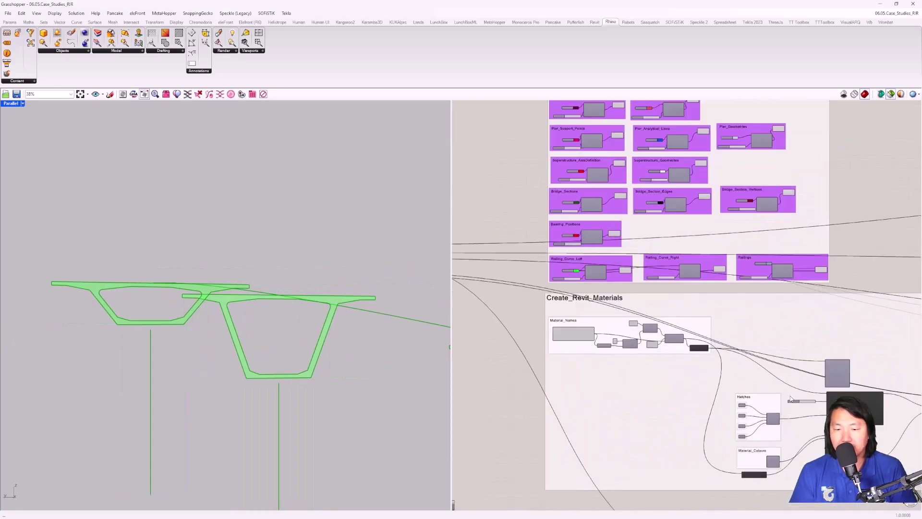
{"action": "right_click_drag", "start_coordinate": [794, 398], "coordinate": [620, 272]}
{"action": "scroll", "coordinate": [685, 279], "scroll_direction": "up", "scroll_amount": 4}
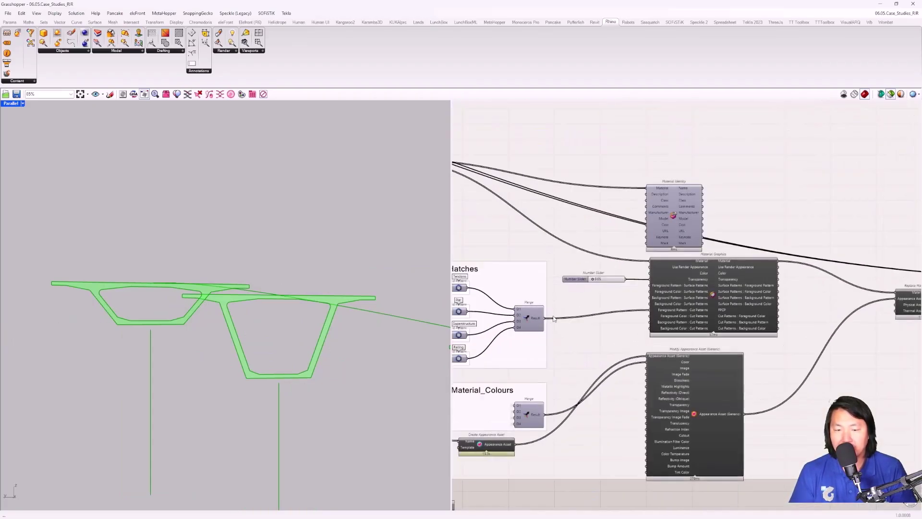
{"action": "scroll", "coordinate": [560, 336], "scroll_direction": "down", "scroll_amount": 5}
{"action": "right_click_drag", "start_coordinate": [795, 237], "coordinate": [567, 328]}
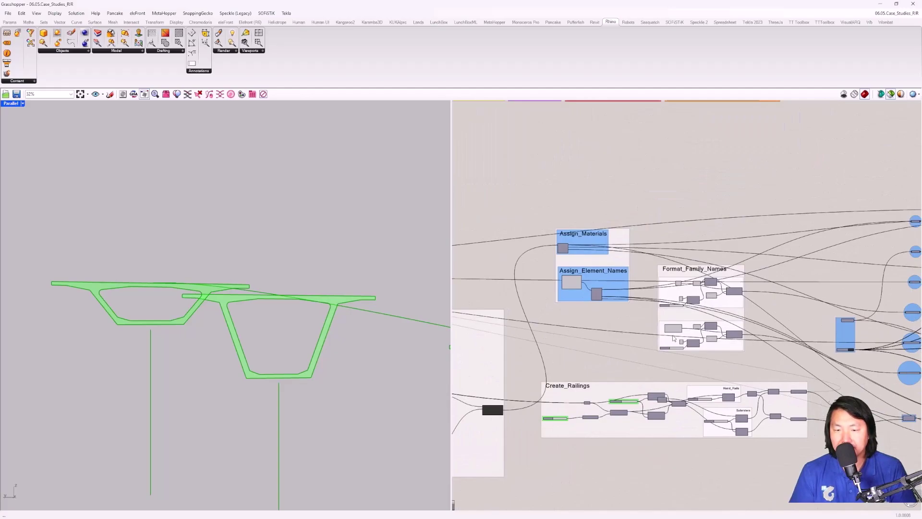
Step: Review Create_Loadable_Revit_Family, then restore Grasshopper as a window on the right half
{"action": "right_click_drag", "start_coordinate": [744, 329], "coordinate": [504, 293]}
{"action": "scroll", "coordinate": [764, 195], "scroll_direction": "up", "scroll_amount": 2}
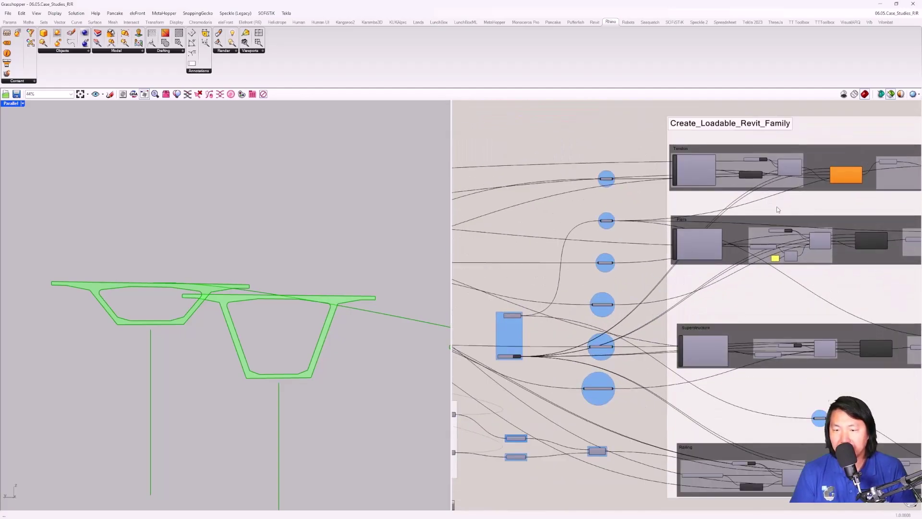
{"action": "scroll", "coordinate": [765, 194], "scroll_direction": "up", "scroll_amount": 6}
{"action": "right_click_drag", "start_coordinate": [811, 195], "coordinate": [644, 206]}
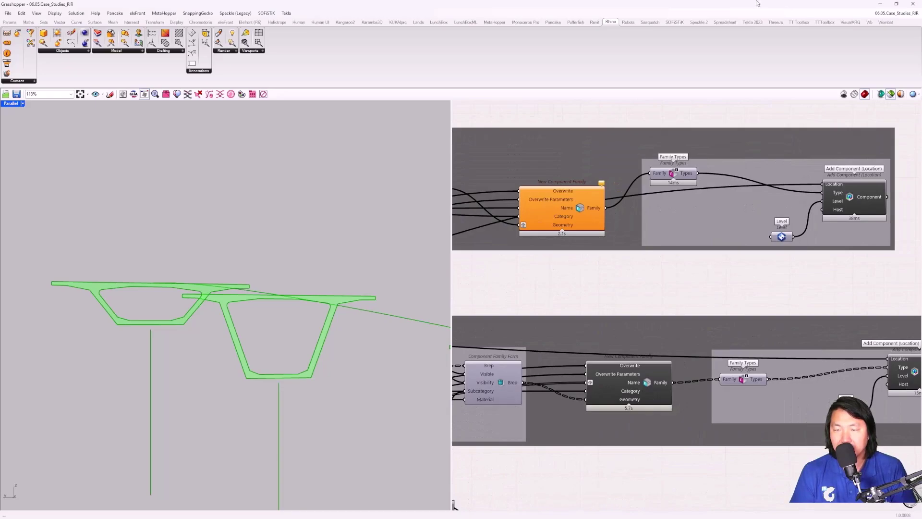
{"action": "double_click", "coordinate": [756, 3]}
{"action": "left_click_drag", "start_coordinate": [626, 169], "coordinate": [920, 153]}
Step: Inspect a bridge deck in Revit's 3D view, then maximize Grasshopper again
{"action": "scroll", "coordinate": [335, 210], "scroll_direction": "up", "scroll_amount": 3}
{"action": "left_click", "coordinate": [335, 210]}
{"action": "scroll", "coordinate": [335, 210], "scroll_direction": "up", "scroll_amount": 2}
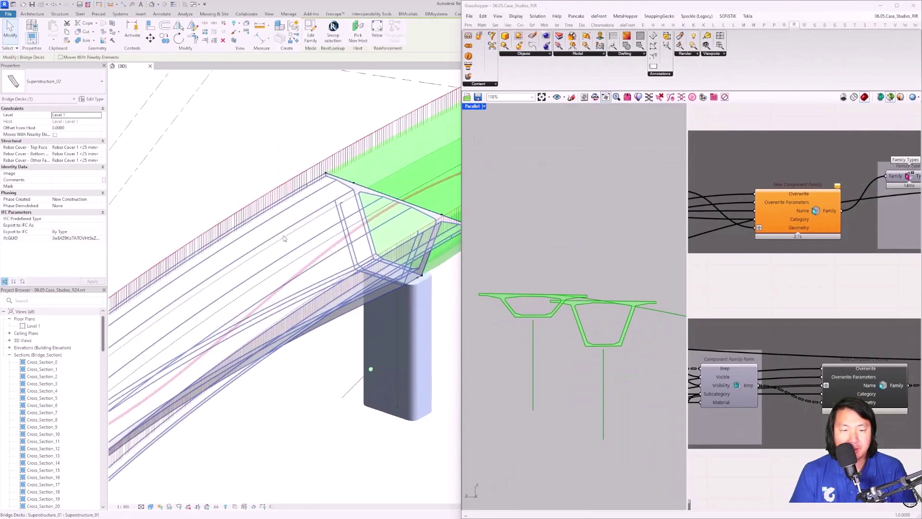
{"action": "key", "text": "Escape"}
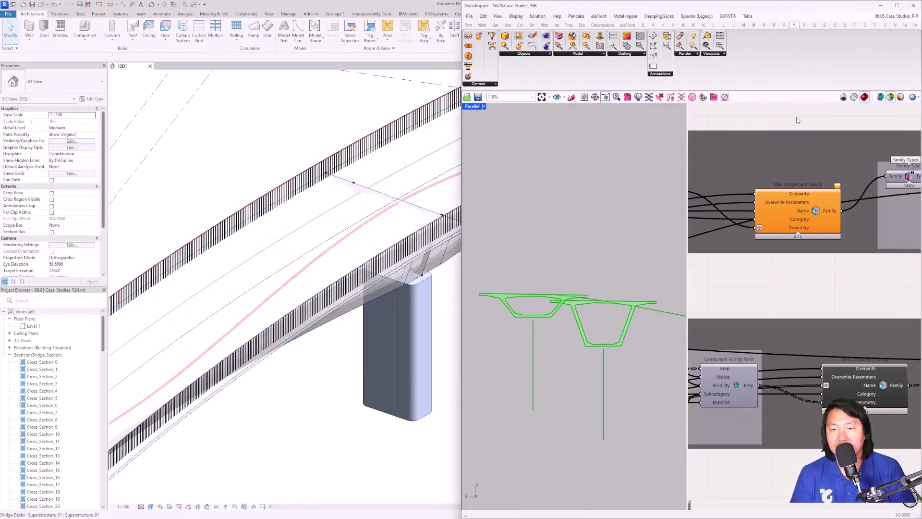
{"action": "scroll", "coordinate": [782, 131], "scroll_direction": "down", "scroll_amount": 10}
{"action": "scroll", "coordinate": [768, 154], "scroll_direction": "up", "scroll_amount": 6}
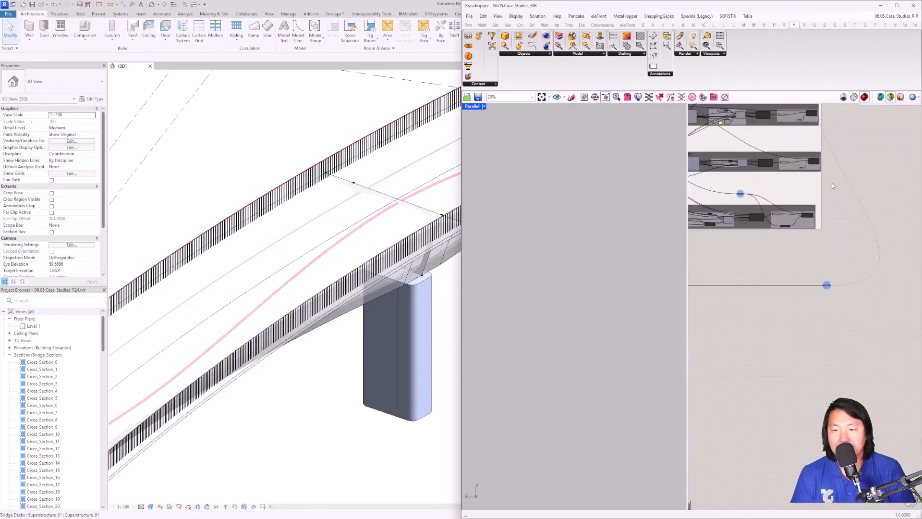
{"action": "left_click", "coordinate": [896, 5]}
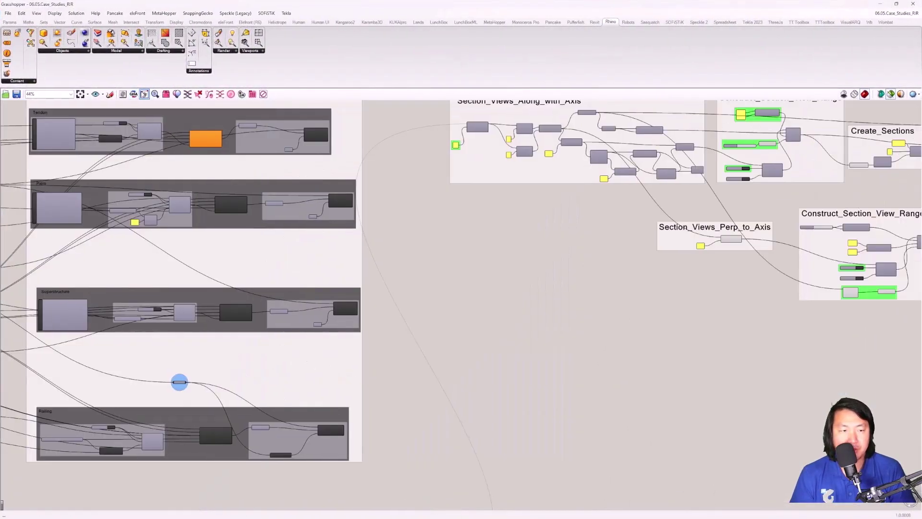
Step: Pan through the Superstructure, Piers and Railing family groups, selecting the Piers family node
{"action": "scroll", "coordinate": [460, 222], "scroll_direction": "up", "scroll_amount": 5}
{"action": "scroll", "coordinate": [729, 218], "scroll_direction": "down", "scroll_amount": 2}
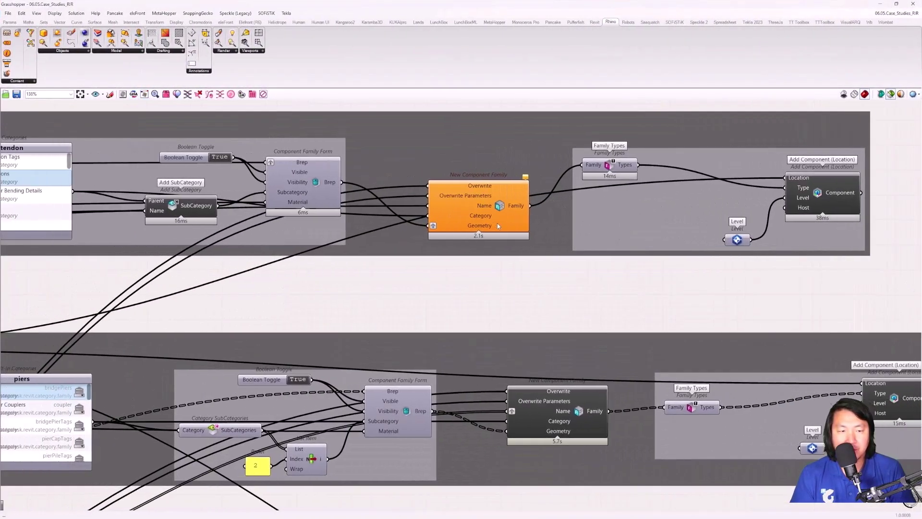
{"action": "right_click_drag", "start_coordinate": [789, 215], "coordinate": [788, 148]}
{"action": "left_click", "coordinate": [600, 297]}
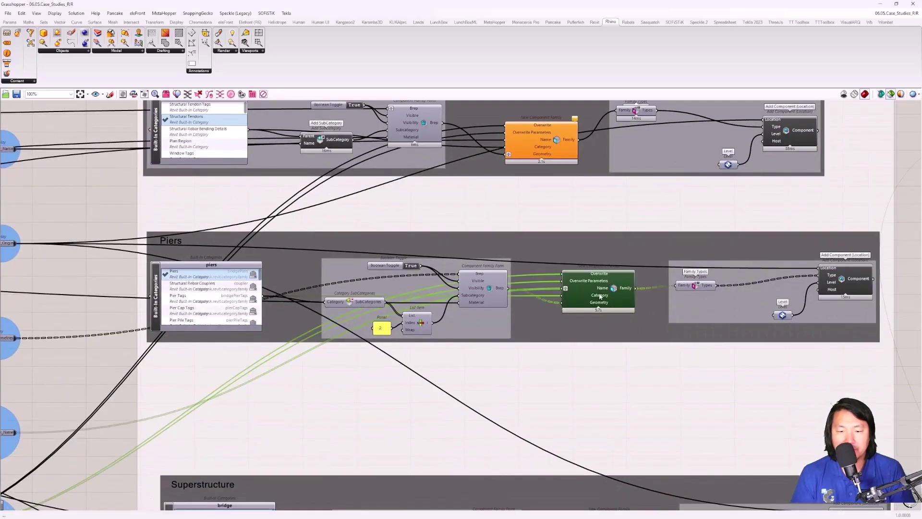
{"action": "scroll", "coordinate": [528, 336], "scroll_direction": "down", "scroll_amount": 2}
{"action": "scroll", "coordinate": [283, 368], "scroll_direction": "up", "scroll_amount": 4}
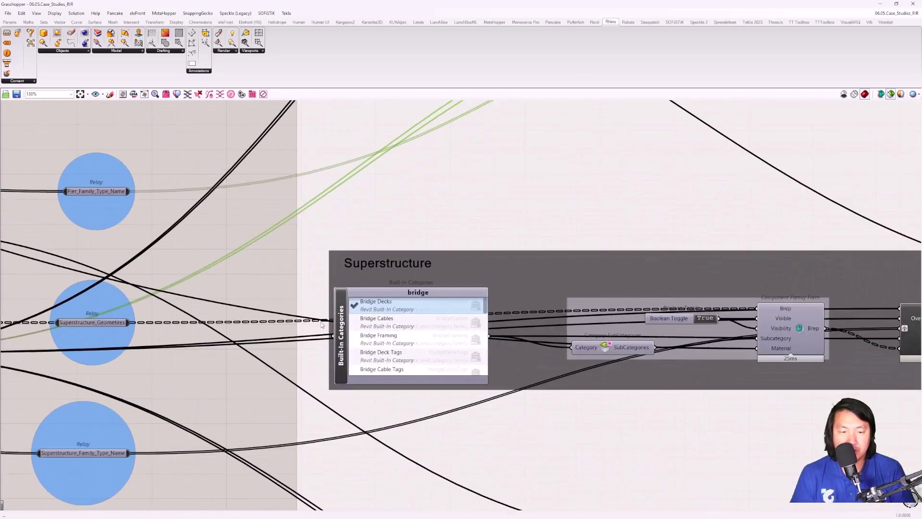
{"action": "scroll", "coordinate": [283, 369], "scroll_direction": "down", "scroll_amount": 3}
{"action": "right_click_drag", "start_coordinate": [312, 437], "coordinate": [325, 248]}
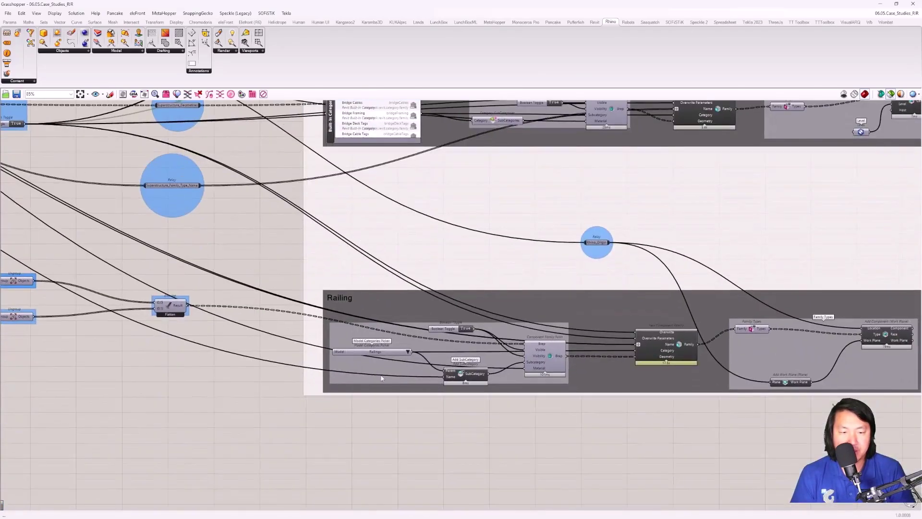
{"action": "right_click_drag", "start_coordinate": [885, 298], "coordinate": [595, 288]}
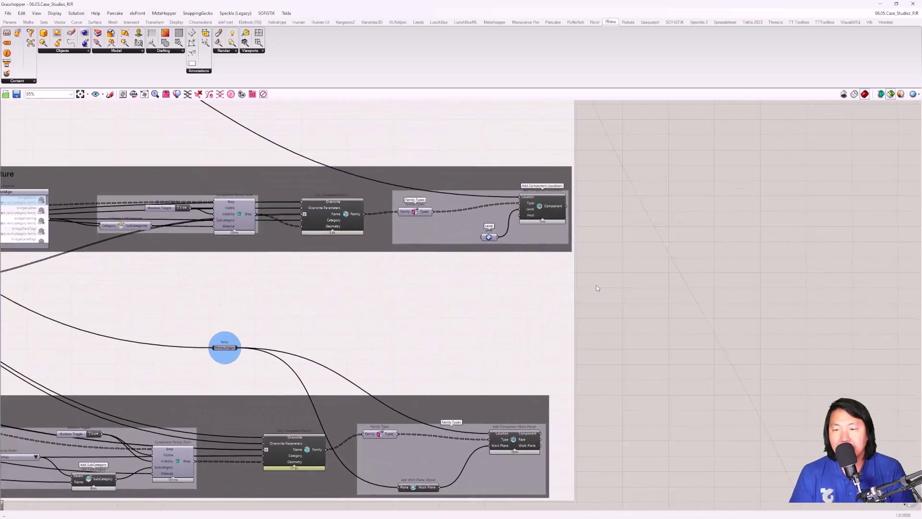
{"action": "scroll", "coordinate": [595, 288], "scroll_direction": "down", "scroll_amount": 4}
Step: Pan past the Section_Views groups and axis relay to Divide Curve with 30 sections
{"action": "right_click_drag", "start_coordinate": [764, 211], "coordinate": [369, 278]}
{"action": "scroll", "coordinate": [369, 279], "scroll_direction": "up", "scroll_amount": 3}
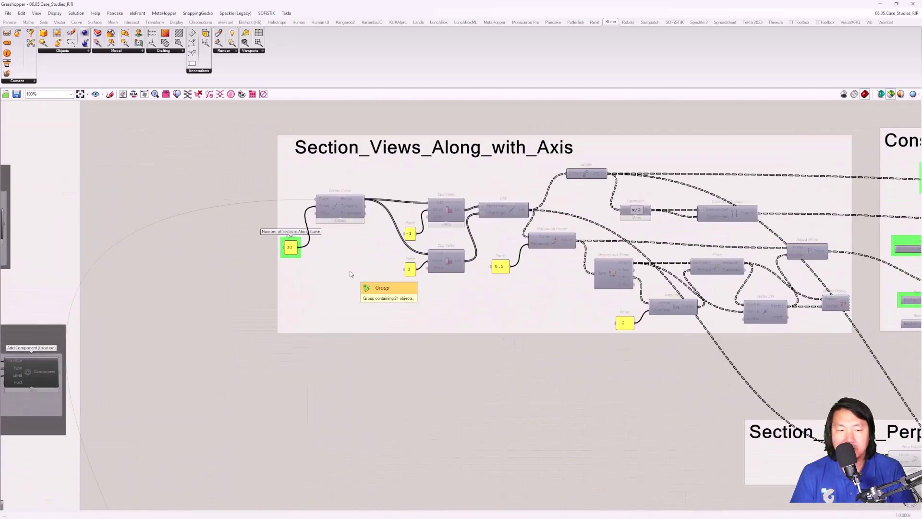
{"action": "scroll", "coordinate": [413, 216], "scroll_direction": "up", "scroll_amount": 3}
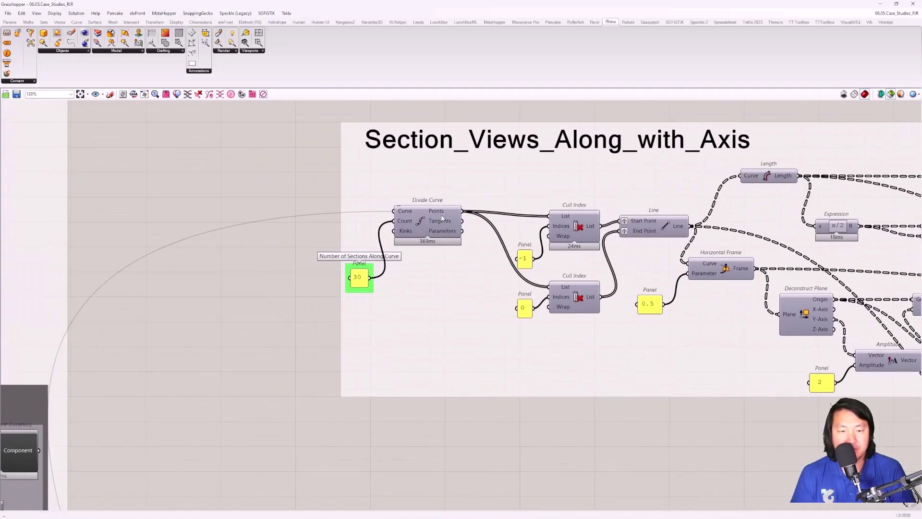
{"action": "scroll", "coordinate": [442, 218], "scroll_direction": "down", "scroll_amount": 5}
{"action": "right_click_drag", "start_coordinate": [401, 480], "coordinate": [552, 384]}
{"action": "scroll", "coordinate": [552, 391], "scroll_direction": "up", "scroll_amount": 3}
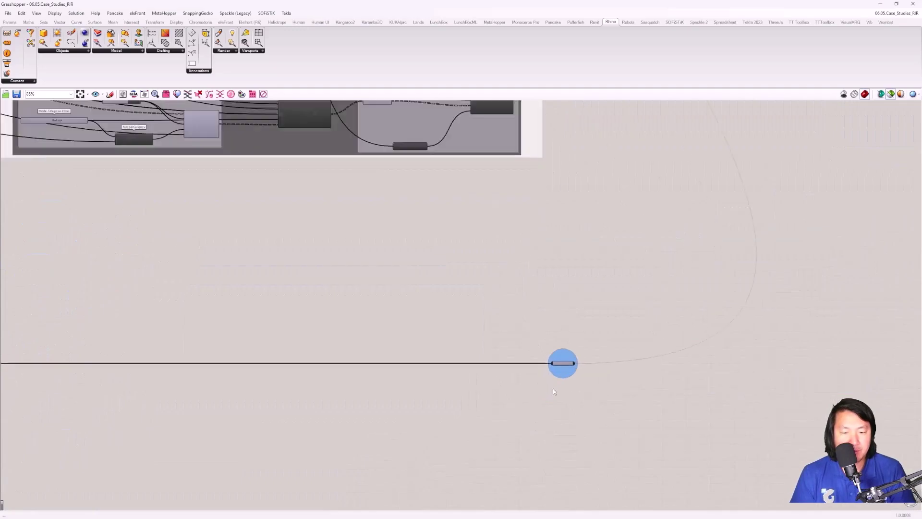
{"action": "scroll", "coordinate": [555, 391], "scroll_direction": "up", "scroll_amount": 4}
{"action": "scroll", "coordinate": [539, 341], "scroll_direction": "down", "scroll_amount": 5}
{"action": "right_click_drag", "start_coordinate": [535, 243], "coordinate": [539, 292]}
{"action": "scroll", "coordinate": [593, 249], "scroll_direction": "up", "scroll_amount": 3}
{"action": "scroll", "coordinate": [593, 249], "scroll_direction": "up", "scroll_amount": 3}
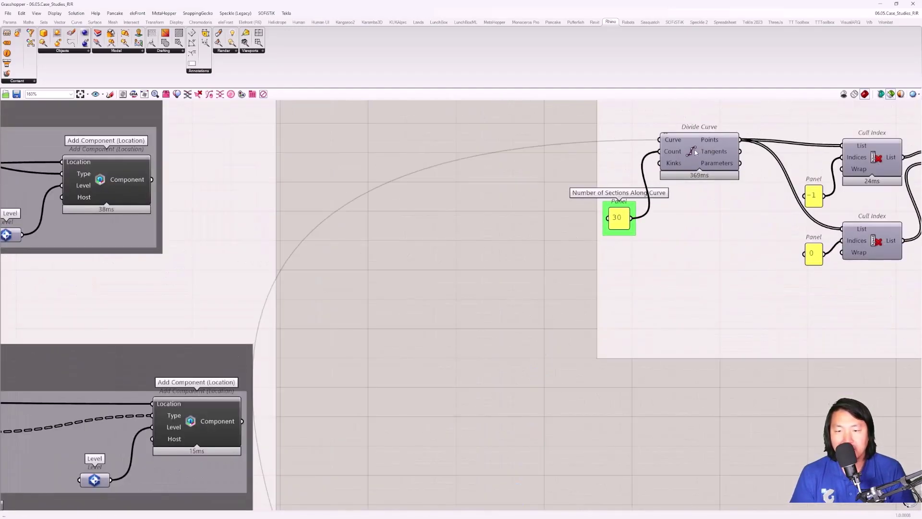
Step: Preview the Divide Curve points in a widened Rhino viewport beside the canvas
{"action": "left_click", "coordinate": [694, 151]}
{"action": "left_click", "coordinate": [145, 94]}
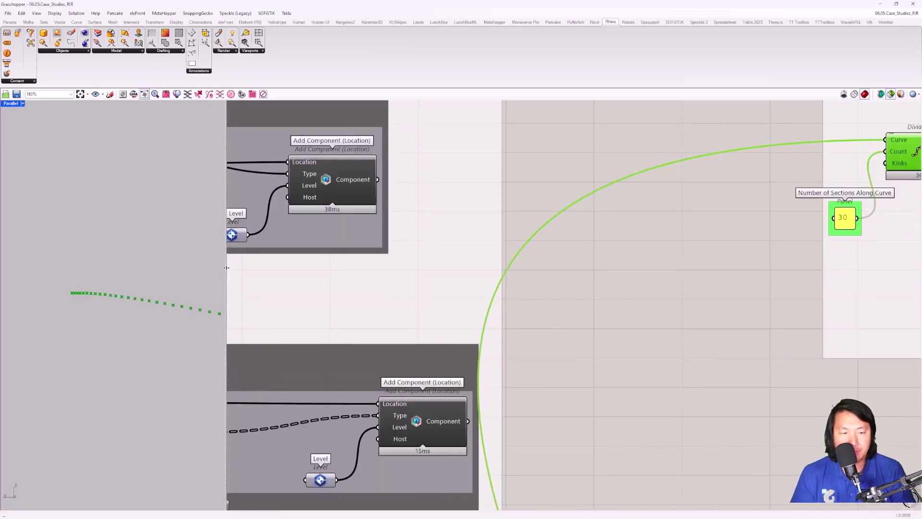
{"action": "left_click_drag", "start_coordinate": [225, 270], "coordinate": [559, 295]}
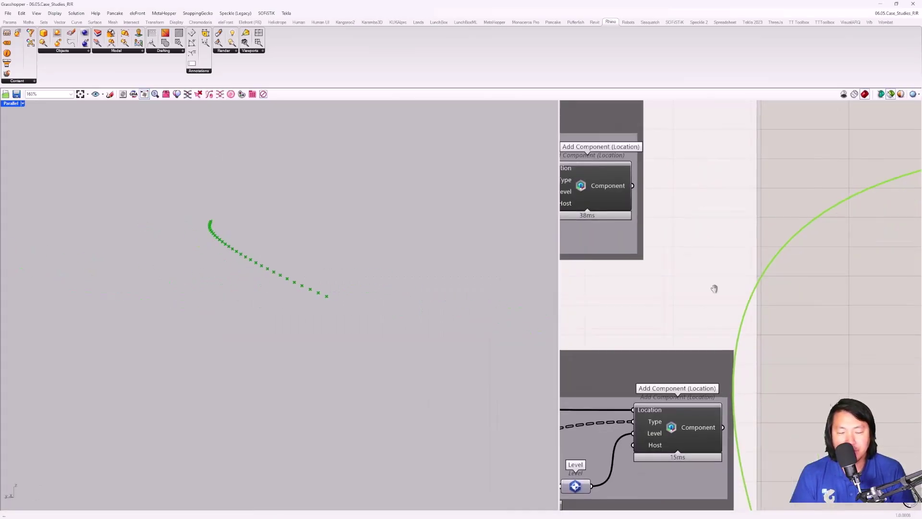
{"action": "scroll", "coordinate": [714, 286], "scroll_direction": "down", "scroll_amount": 2}
{"action": "right_click_drag", "start_coordinate": [767, 286], "coordinate": [692, 297]}
{"action": "right_click_drag", "start_coordinate": [370, 301], "coordinate": [365, 288]}
{"action": "right_click_drag", "start_coordinate": [829, 287], "coordinate": [619, 304]}
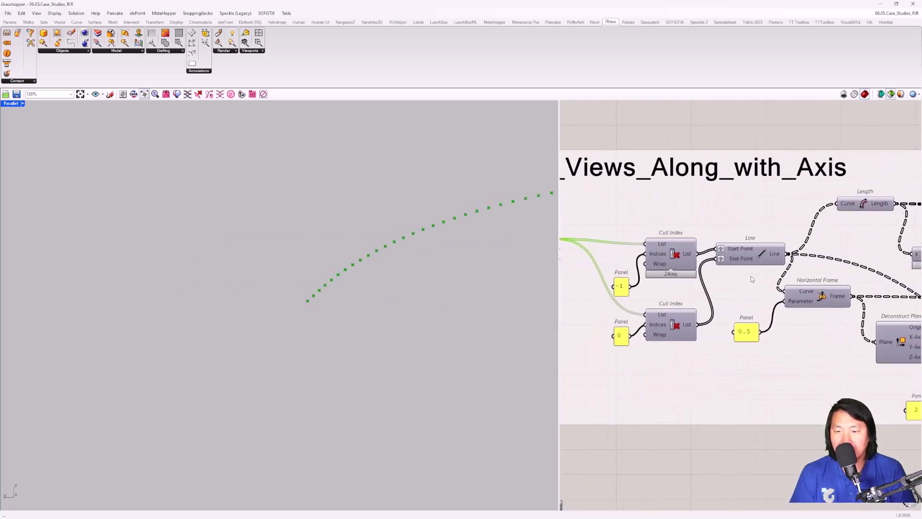
Step: Preview the Line output and the points kept by both Cull Index components
{"action": "left_click", "coordinate": [752, 255]}
{"action": "right_click_drag", "start_coordinate": [375, 278], "coordinate": [392, 279]}
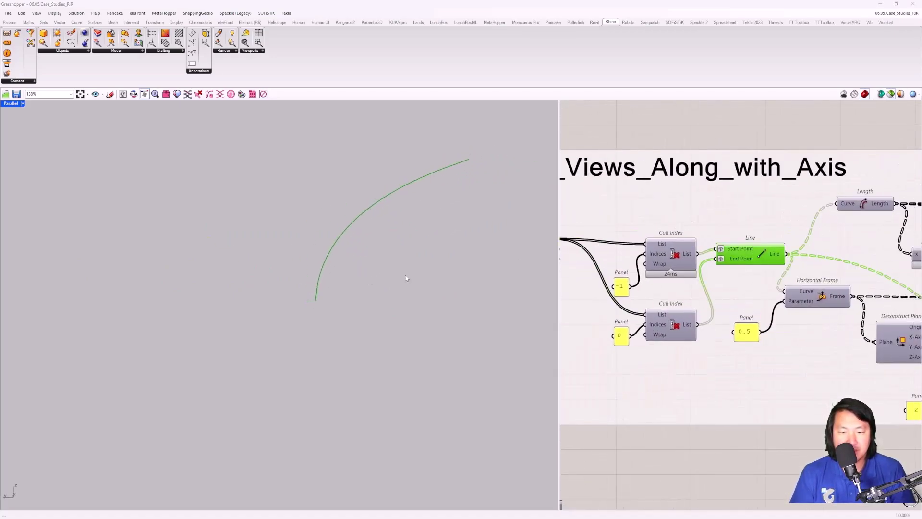
{"action": "left_click", "coordinate": [669, 255]}
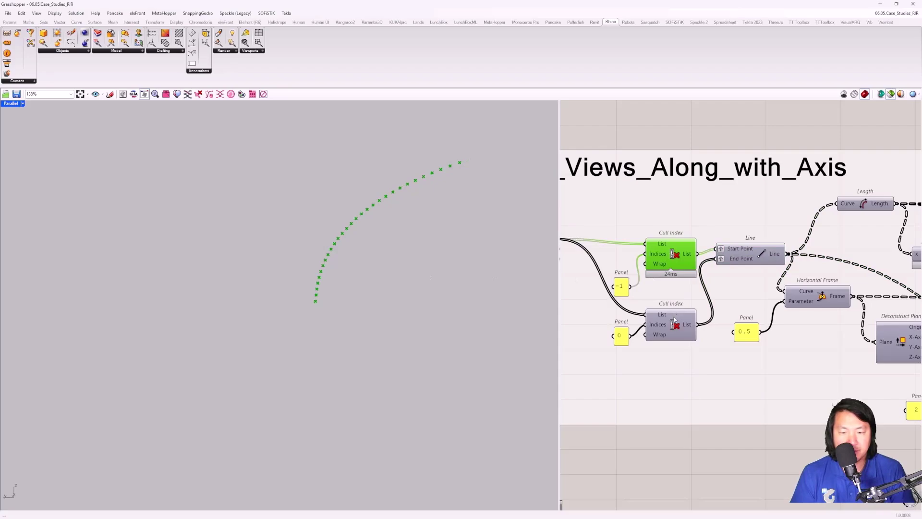
{"action": "left_click", "coordinate": [675, 322], "text": "shift"}
{"action": "left_click", "coordinate": [738, 257]}
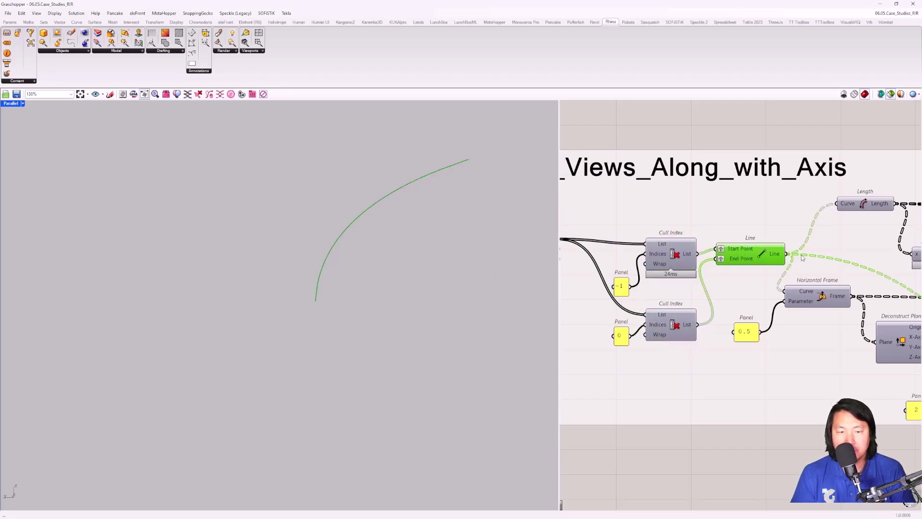
{"action": "right_click_drag", "start_coordinate": [802, 258], "coordinate": [729, 263]}
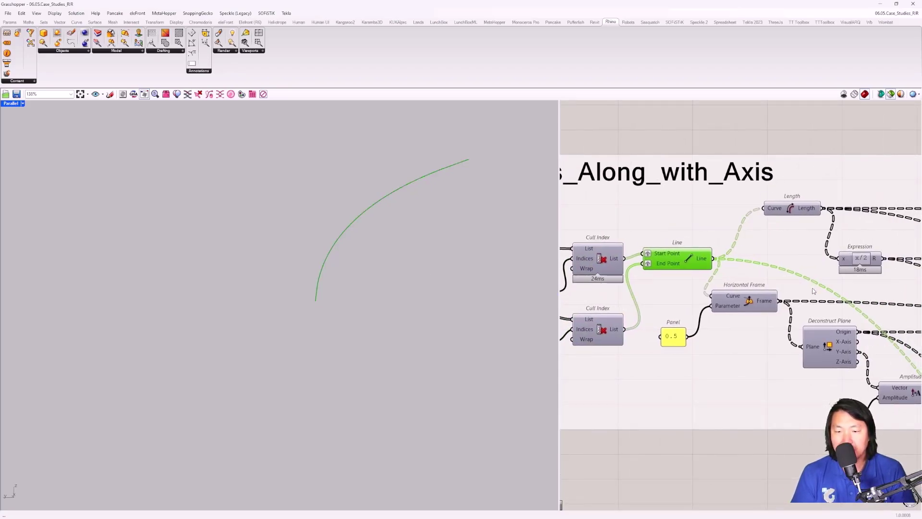
Step: Preview the Horizontal Frame frames, orbiting to view them from above
{"action": "right_click_drag", "start_coordinate": [813, 291], "coordinate": [742, 273]}
{"action": "left_click", "coordinate": [673, 285]}
{"action": "right_click_drag", "start_coordinate": [429, 287], "coordinate": [301, 307]}
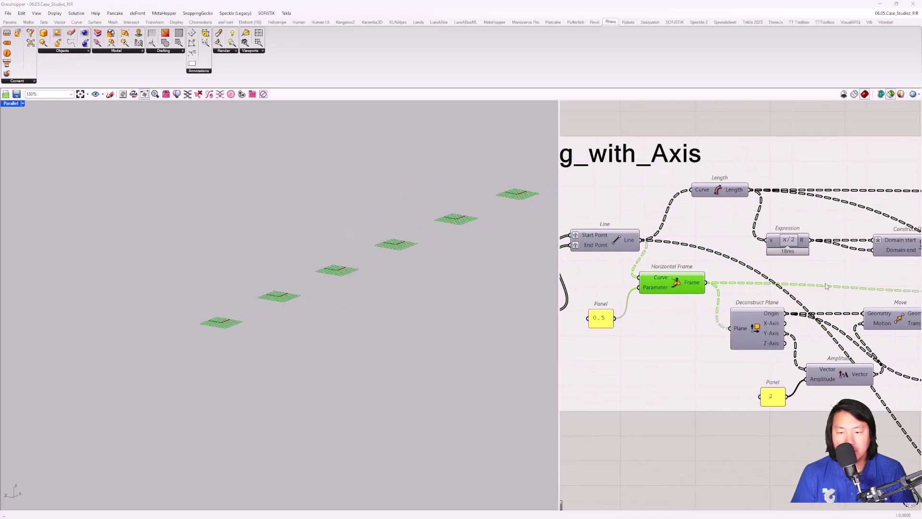
{"action": "right_click_drag", "start_coordinate": [828, 286], "coordinate": [764, 278]}
{"action": "scroll", "coordinate": [767, 331], "scroll_direction": "down", "scroll_amount": 2}
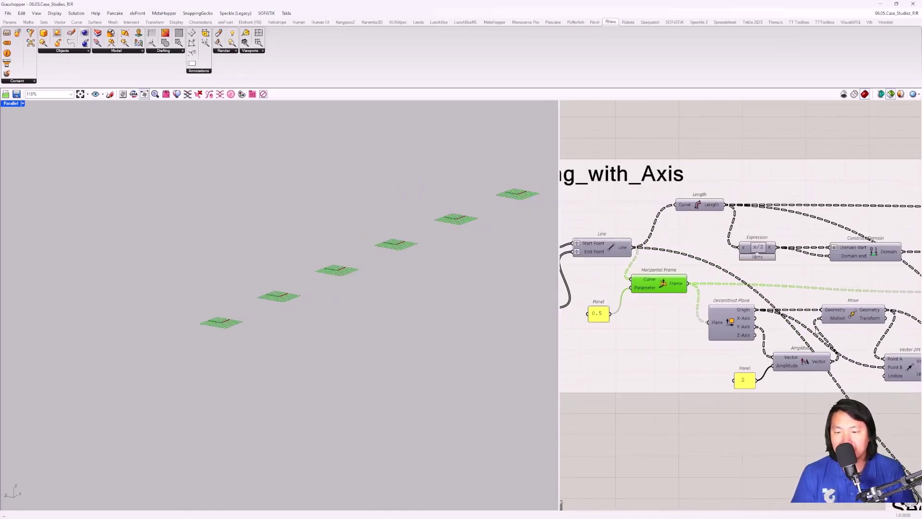
Step: Preview the Vector 2Pt output and the Adjust Plane section planes along the curve
{"action": "left_click", "coordinate": [836, 356]}
{"action": "scroll", "coordinate": [817, 361], "scroll_direction": "down", "scroll_amount": 3}
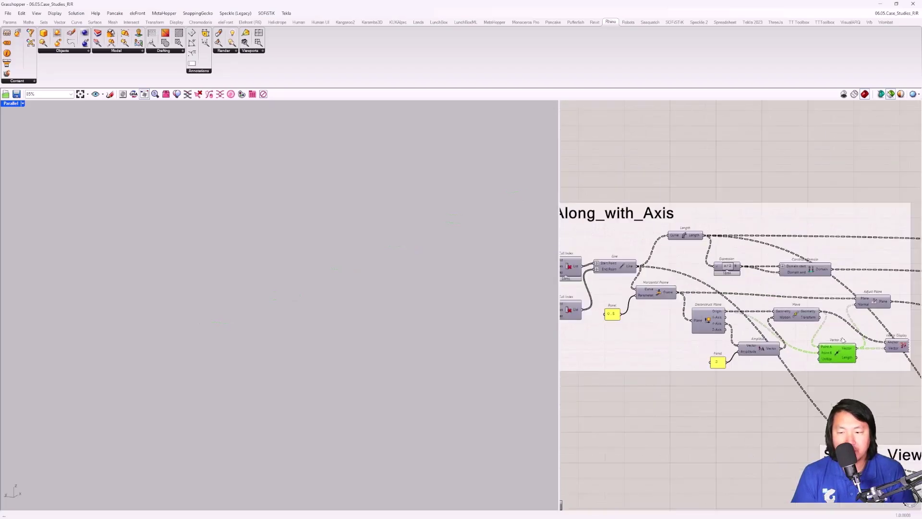
{"action": "scroll", "coordinate": [786, 362], "scroll_direction": "up", "scroll_amount": 2}
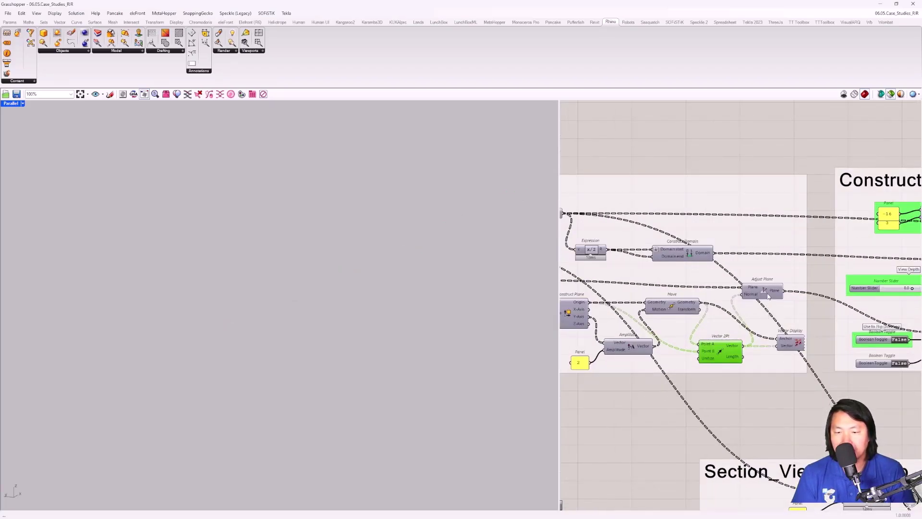
{"action": "left_click", "coordinate": [767, 296]}
{"action": "right_click_drag", "start_coordinate": [422, 264], "coordinate": [529, 246]}
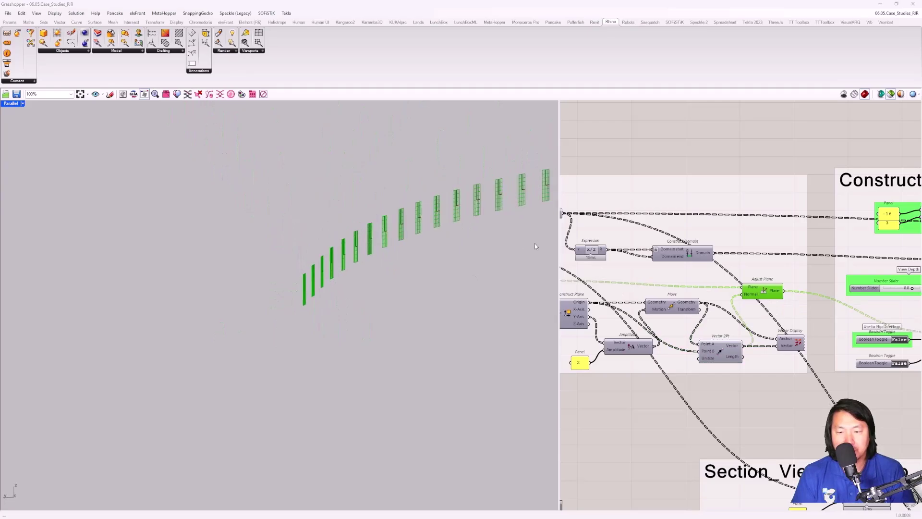
{"action": "scroll", "coordinate": [735, 254], "scroll_direction": "down", "scroll_amount": 3}
Step: Preview the Domain Box view-range boxes and orbit to see them as panels
{"action": "scroll", "coordinate": [680, 241], "scroll_direction": "up", "scroll_amount": 2}
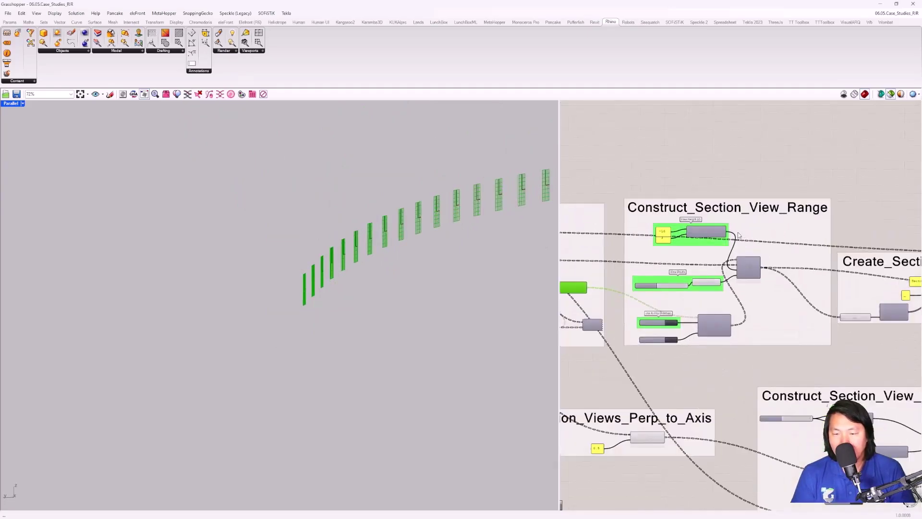
{"action": "scroll", "coordinate": [730, 258], "scroll_direction": "up", "scroll_amount": 2}
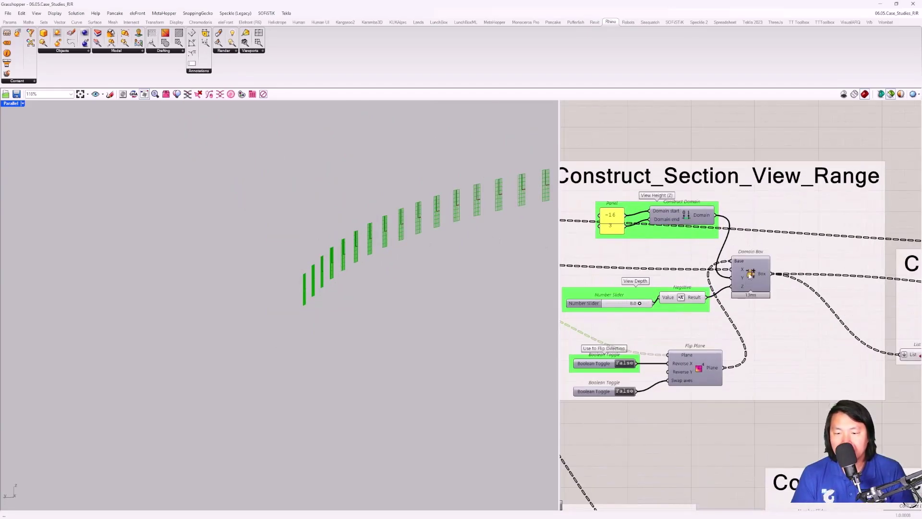
{"action": "left_click", "coordinate": [751, 272]}
{"action": "scroll", "coordinate": [376, 280], "scroll_direction": "down", "scroll_amount": 3}
{"action": "right_click_drag", "start_coordinate": [373, 273], "coordinate": [194, 297]}
{"action": "right_click_drag", "start_coordinate": [255, 292], "coordinate": [343, 317]}
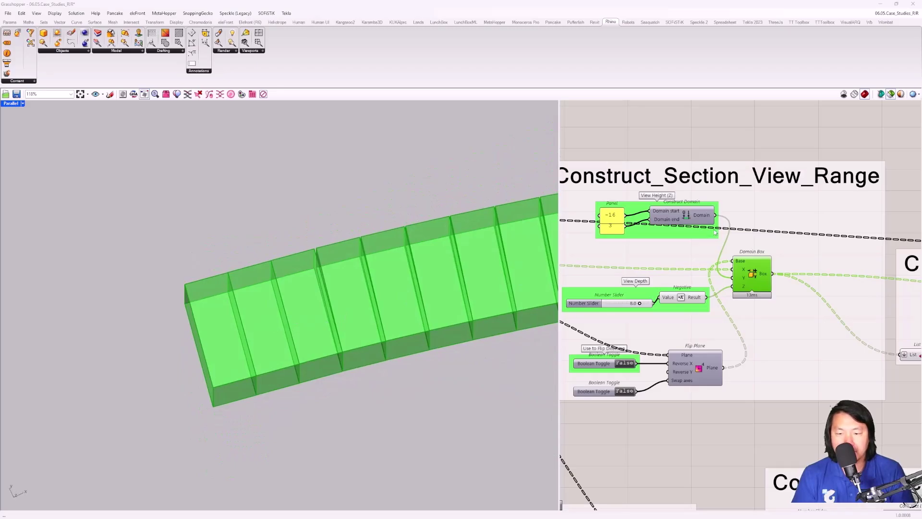
Step: Preview the Flip Plane planes, then the Domain Box boxes again
{"action": "right_click_drag", "start_coordinate": [706, 306], "coordinate": [734, 295]}
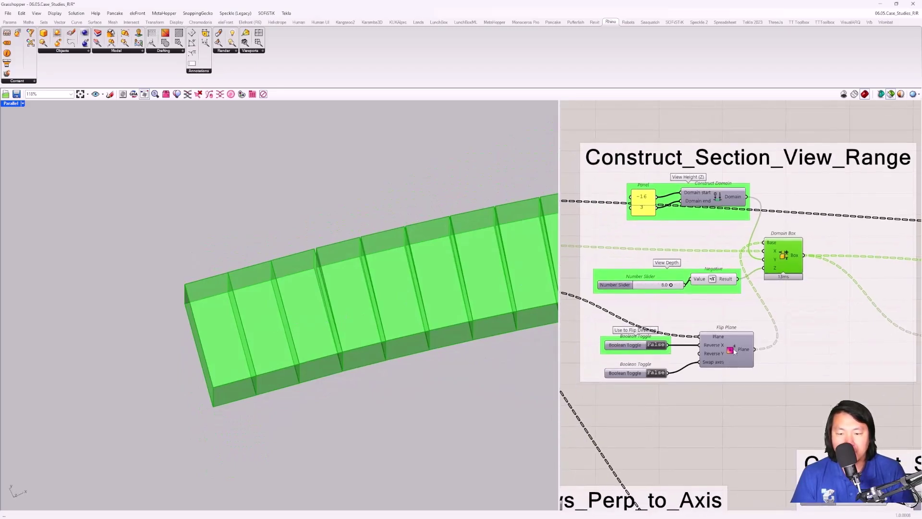
{"action": "left_click", "coordinate": [725, 361]}
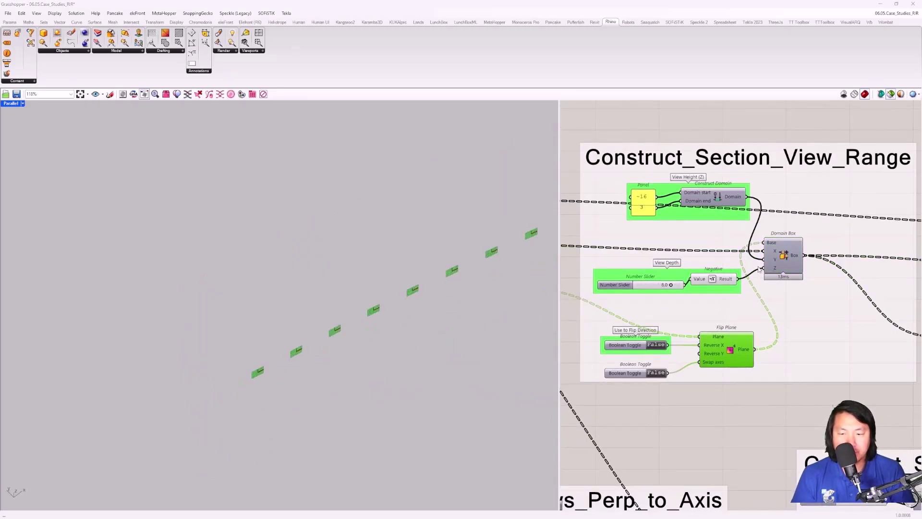
{"action": "left_click", "coordinate": [783, 250]}
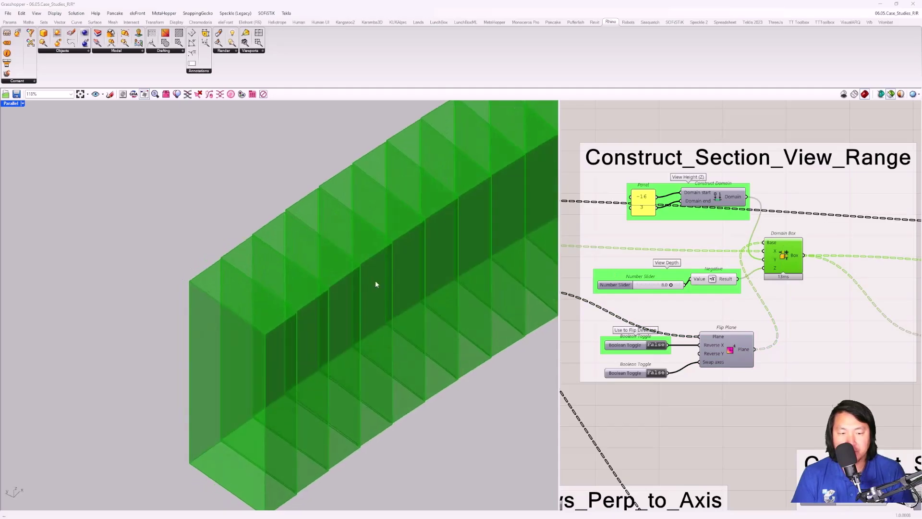
{"action": "right_click_drag", "start_coordinate": [376, 281], "coordinate": [209, 300]}
{"action": "scroll", "coordinate": [759, 299], "scroll_direction": "down", "scroll_amount": 5}
{"action": "right_click_drag", "start_coordinate": [758, 299], "coordinate": [648, 282]}
Step: Inspect the List Length count of sections in the Create_Sections group
{"action": "scroll", "coordinate": [706, 295], "scroll_direction": "up", "scroll_amount": 4}
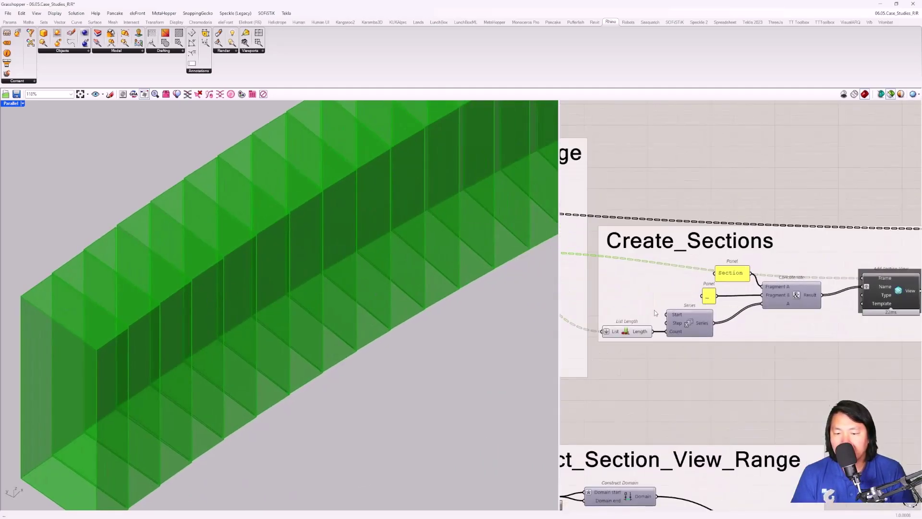
{"action": "right_click_drag", "start_coordinate": [790, 303], "coordinate": [750, 258]}
{"action": "right_click_drag", "start_coordinate": [625, 284], "coordinate": [700, 289]}
{"action": "left_click", "coordinate": [665, 302]}
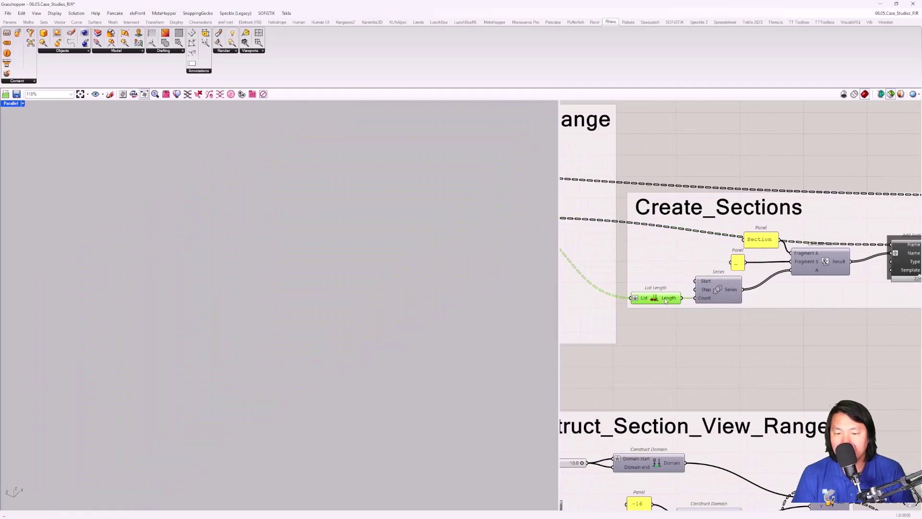
{"action": "right_click_drag", "start_coordinate": [816, 272], "coordinate": [709, 272]}
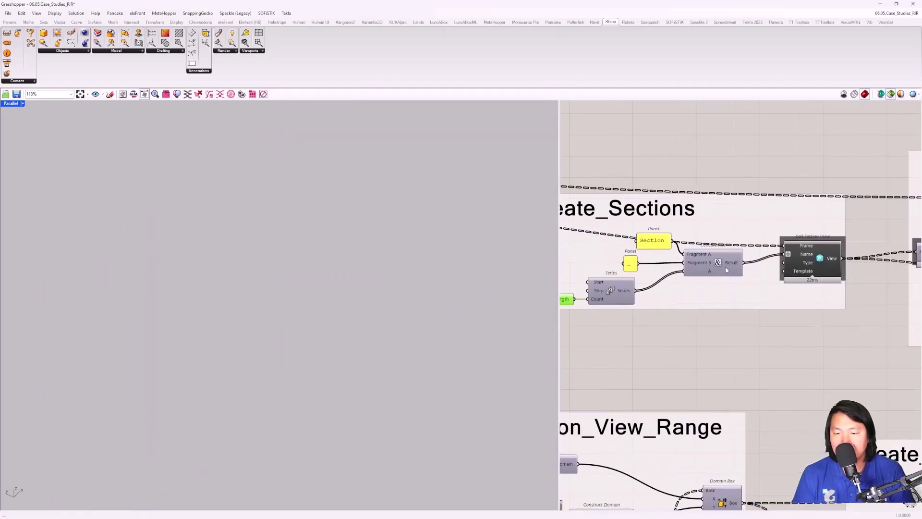
Step: Review the Series, Concatenate and Add Section View chain and preview the view-range boxes again
{"action": "scroll", "coordinate": [827, 260], "scroll_direction": "down", "scroll_amount": 3}
{"action": "right_click_drag", "start_coordinate": [660, 253], "coordinate": [675, 218]}
{"action": "left_click", "coordinate": [674, 218]}
{"action": "right_click_drag", "start_coordinate": [912, 225], "coordinate": [710, 228]}
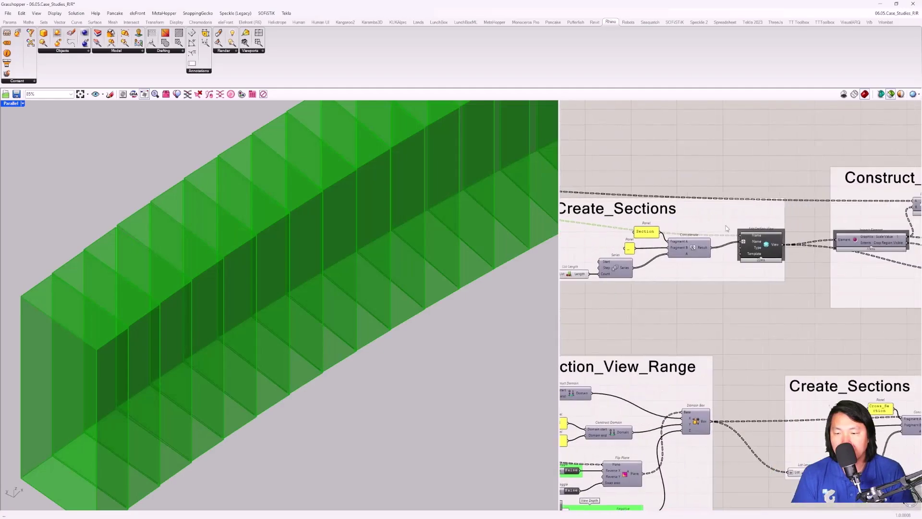
{"action": "scroll", "coordinate": [758, 235], "scroll_direction": "up", "scroll_amount": 4}
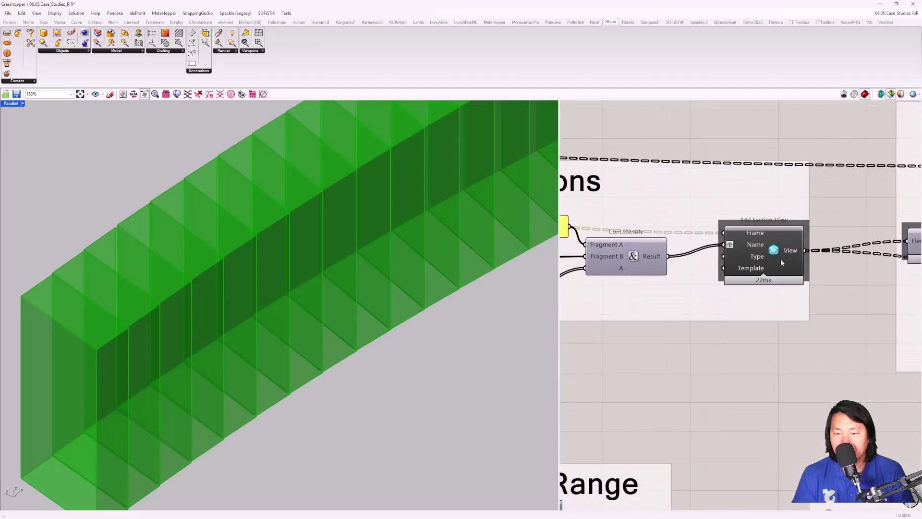
{"action": "scroll", "coordinate": [762, 257], "scroll_direction": "down", "scroll_amount": 3}
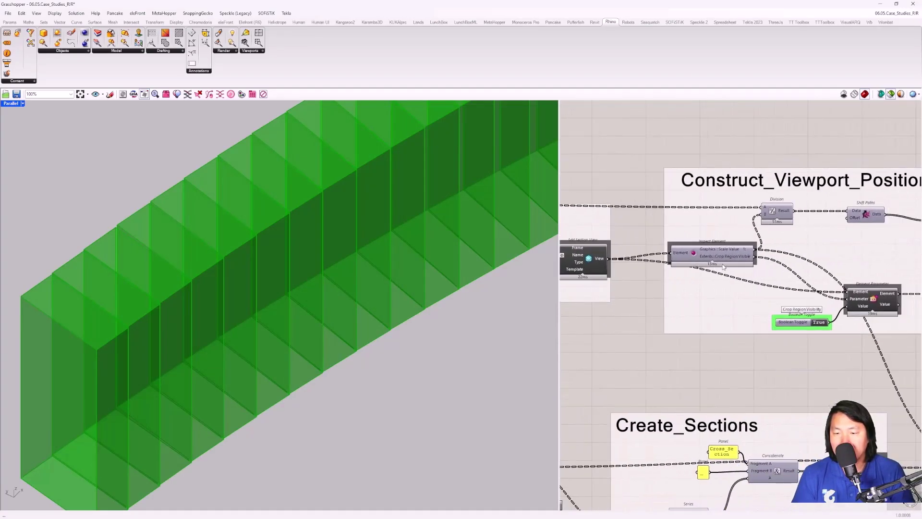
Step: Select the Inspect Element component to check the section view properties
{"action": "scroll", "coordinate": [719, 268], "scroll_direction": "down", "scroll_amount": 2}
{"action": "scroll", "coordinate": [706, 254], "scroll_direction": "up", "scroll_amount": 3}
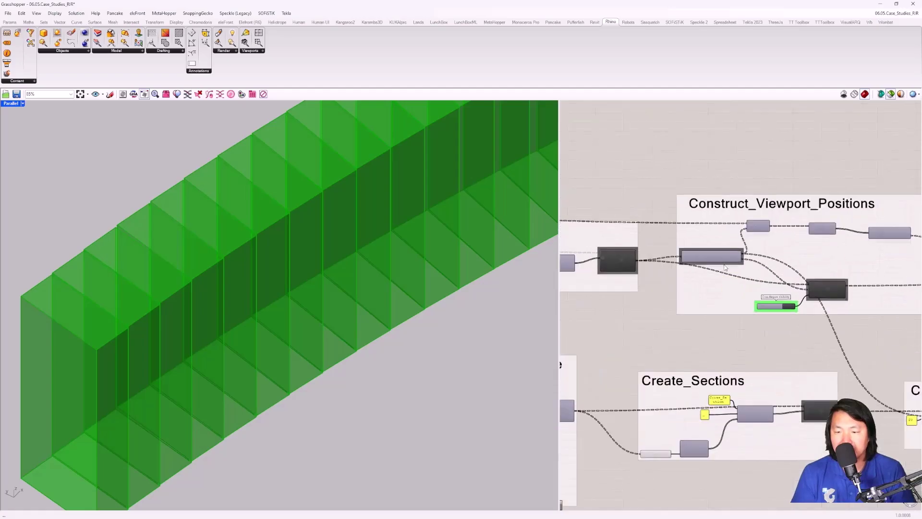
{"action": "left_click", "coordinate": [705, 251]}
{"action": "scroll", "coordinate": [716, 250], "scroll_direction": "down", "scroll_amount": 2}
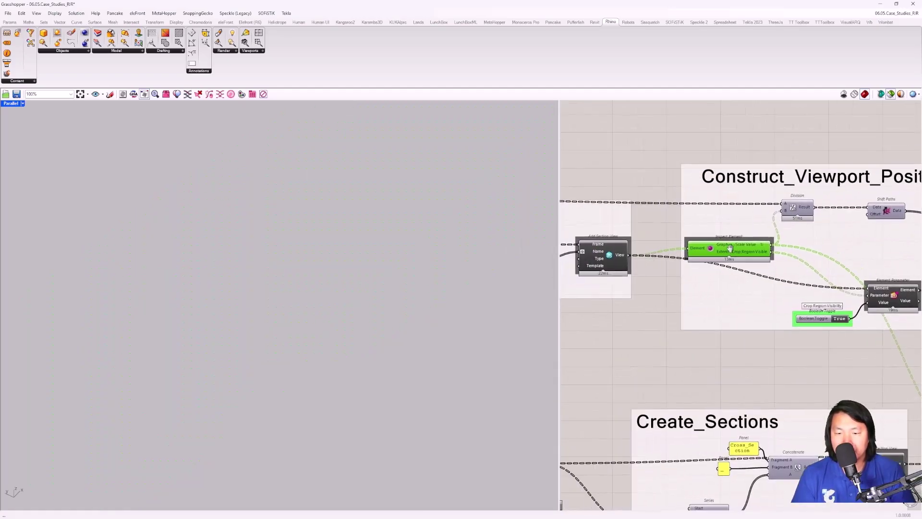
{"action": "scroll", "coordinate": [682, 257], "scroll_direction": "up", "scroll_amount": 3}
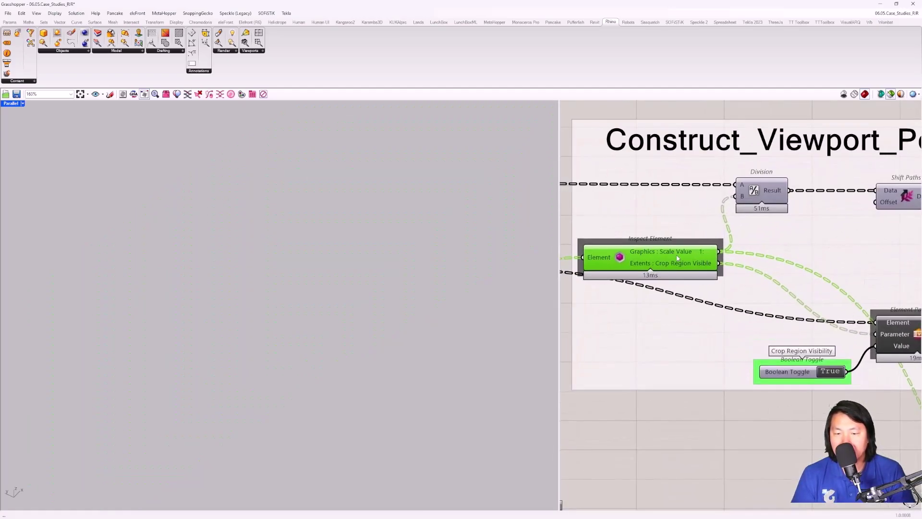
Step: Inspect the Division and Construct Point components that compute the viewport positions
{"action": "mouse_move", "coordinate": [678, 258]}
{"action": "right_click_drag", "start_coordinate": [790, 249], "coordinate": [733, 257]}
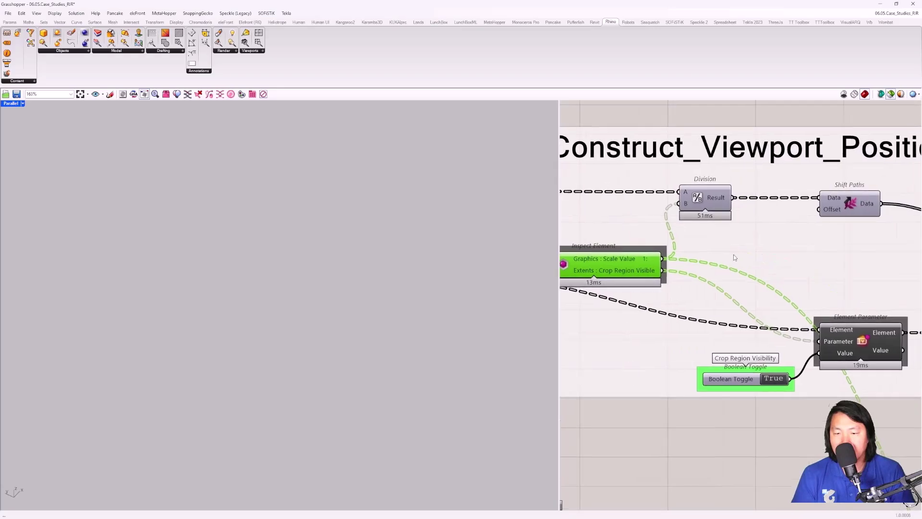
{"action": "left_click", "coordinate": [711, 199]}
{"action": "scroll", "coordinate": [712, 199], "scroll_direction": "down", "scroll_amount": 2}
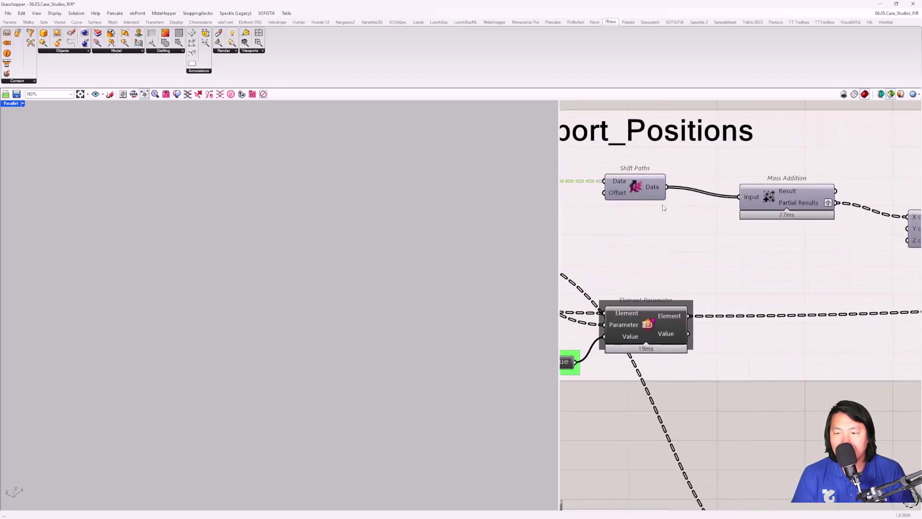
{"action": "mouse_move", "coordinate": [696, 292]}
{"action": "right_mouse_down"}
{"action": "mouse_move", "coordinate": [779, 270]}
{"action": "mouse_move", "coordinate": [693, 274]}
{"action": "right_mouse_up"}
{"action": "scroll", "coordinate": [792, 283], "scroll_direction": "down", "scroll_amount": 2}
{"action": "left_click", "coordinate": [738, 227]}
{"action": "scroll", "coordinate": [730, 228], "scroll_direction": "up", "scroll_amount": 3}
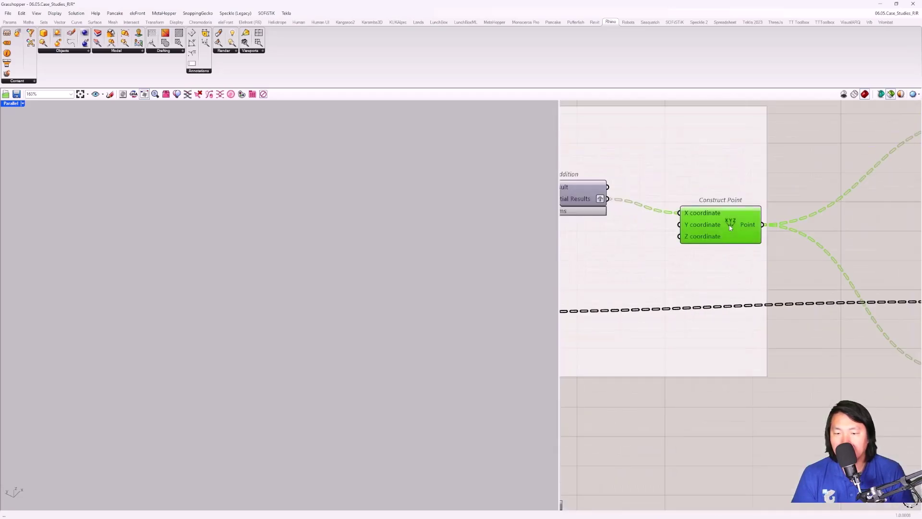
{"action": "scroll", "coordinate": [724, 232], "scroll_direction": "down", "scroll_amount": 3}
Step: Preview the viewport placement points as a green row in Rhino next to Add_Sections_in_Sheet
{"action": "right_click_drag", "start_coordinate": [700, 225], "coordinate": [752, 221]}
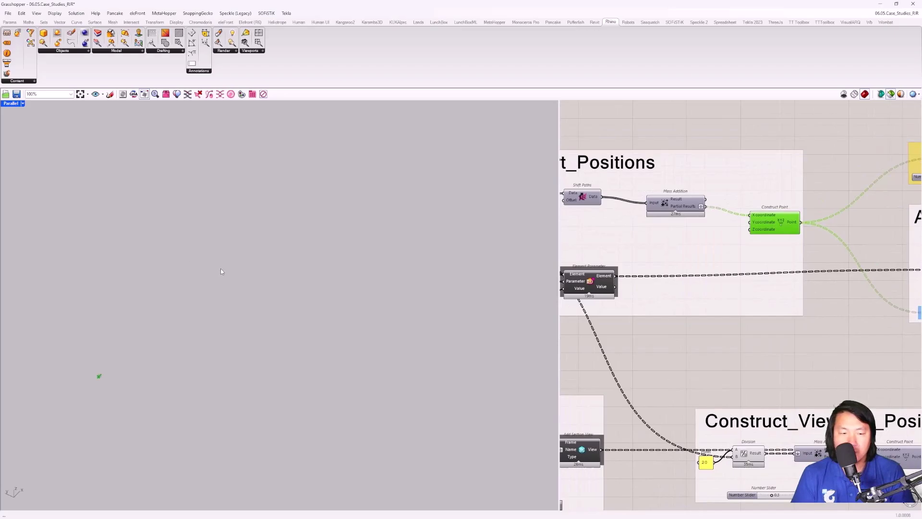
{"action": "right_click_drag", "start_coordinate": [769, 262], "coordinate": [537, 307]}
{"action": "left_click", "coordinate": [714, 203]}
{"action": "right_click_drag", "start_coordinate": [175, 291], "coordinate": [236, 267]}
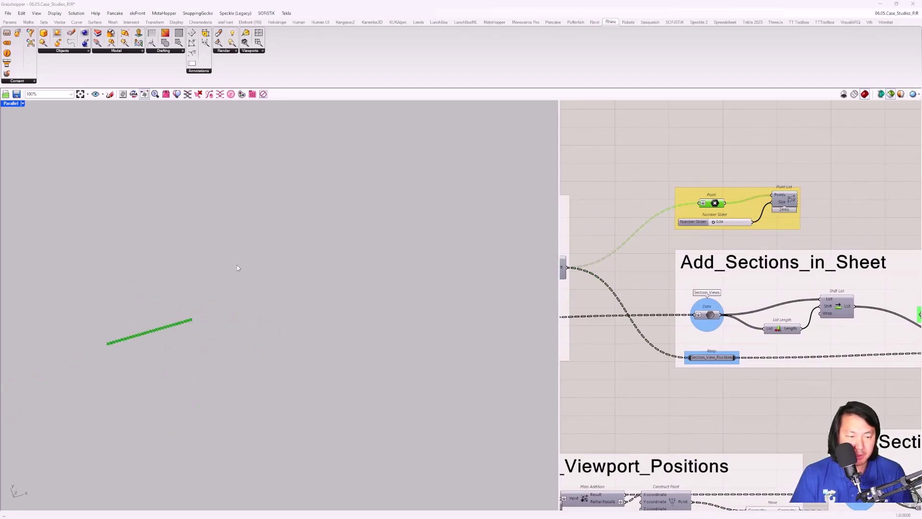
Step: Confirm the Sheet parameter uses sheet A102 - Unnamed and select the Add Viewport component
{"action": "scroll", "coordinate": [815, 221], "scroll_direction": "down", "scroll_amount": 2}
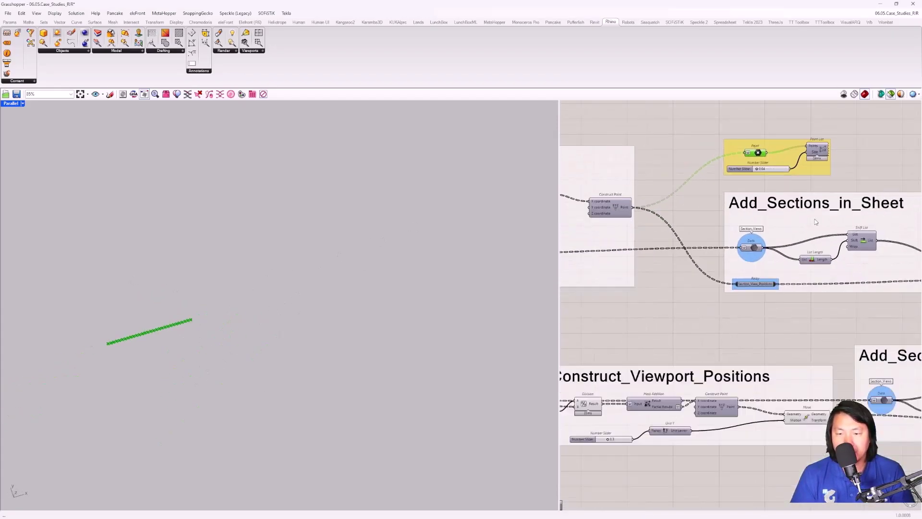
{"action": "scroll", "coordinate": [783, 225], "scroll_direction": "down", "scroll_amount": 1}
{"action": "scroll", "coordinate": [863, 278], "scroll_direction": "up", "scroll_amount": 1}
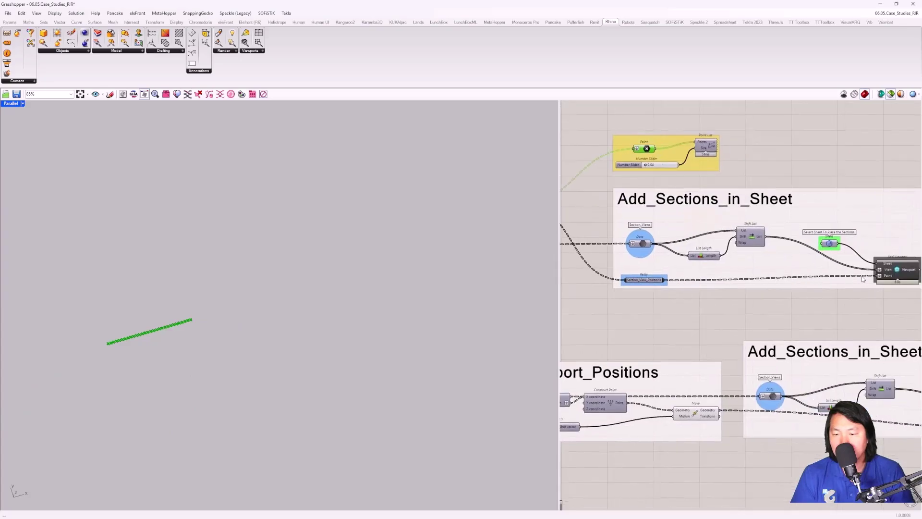
{"action": "scroll", "coordinate": [722, 255], "scroll_direction": "up", "scroll_amount": 1}
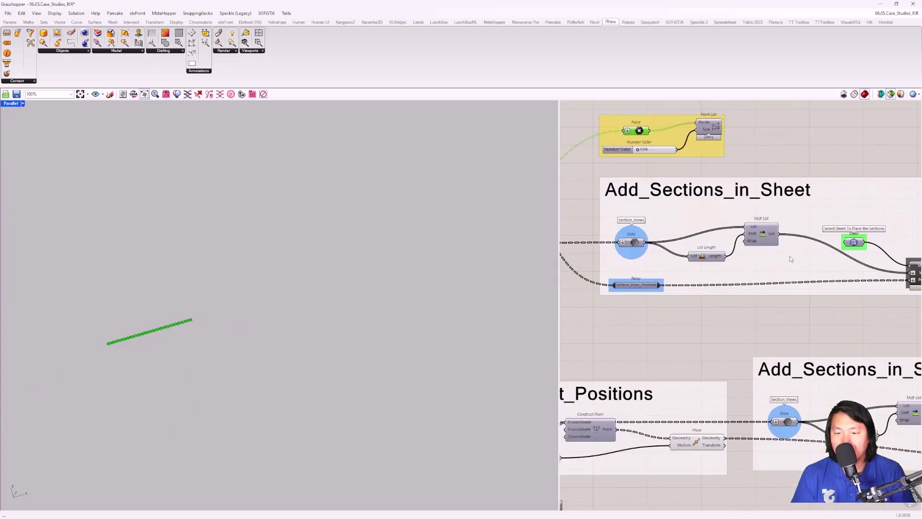
{"action": "right_click_drag", "start_coordinate": [864, 247], "coordinate": [801, 247]}
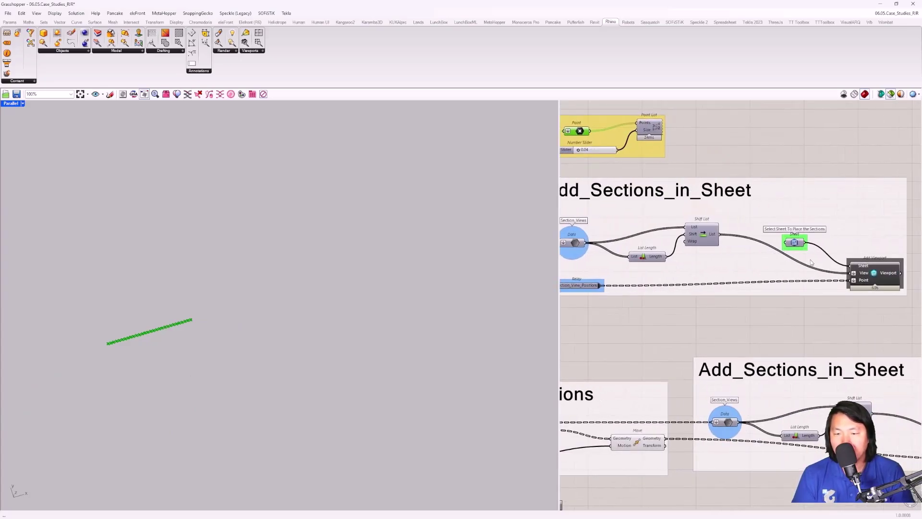
{"action": "scroll", "coordinate": [812, 262], "scroll_direction": "up", "scroll_amount": 3}
{"action": "right_click", "coordinate": [790, 235]}
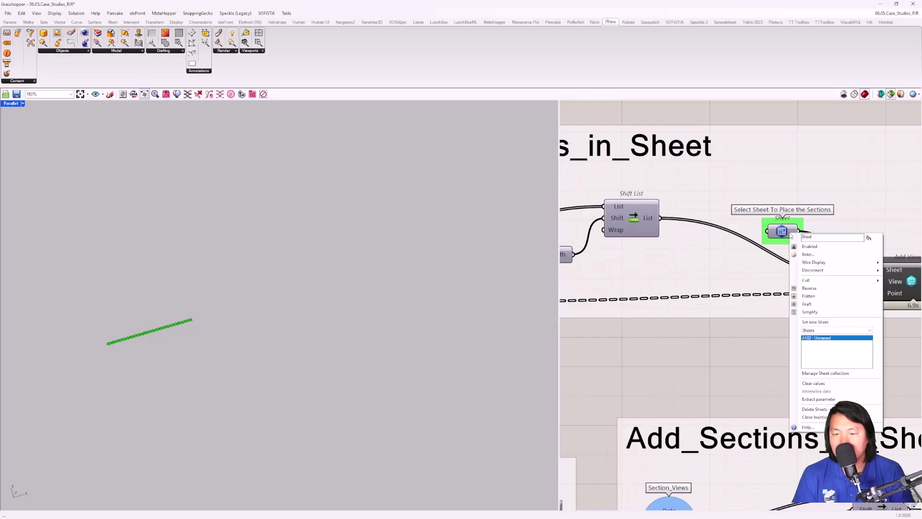
{"action": "left_click", "coordinate": [732, 343]}
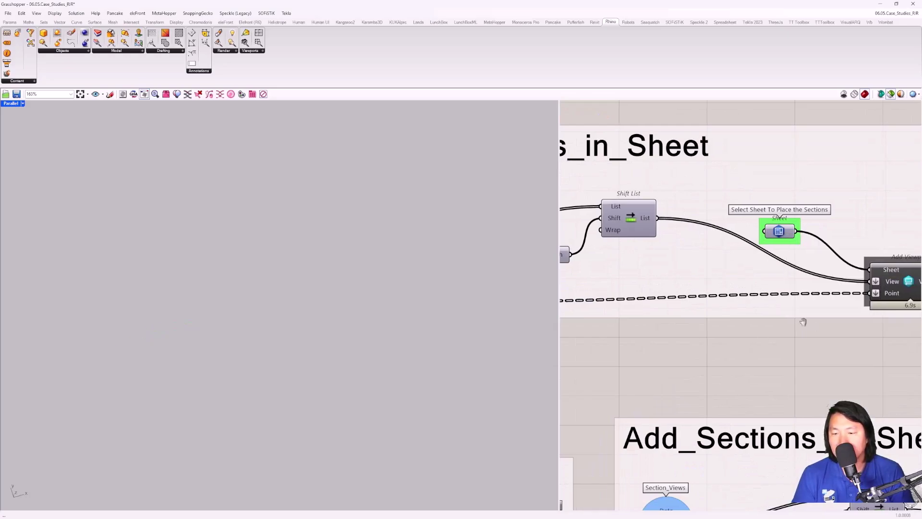
{"action": "right_click_drag", "start_coordinate": [901, 283], "coordinate": [791, 280]}
{"action": "left_click", "coordinate": [791, 280]}
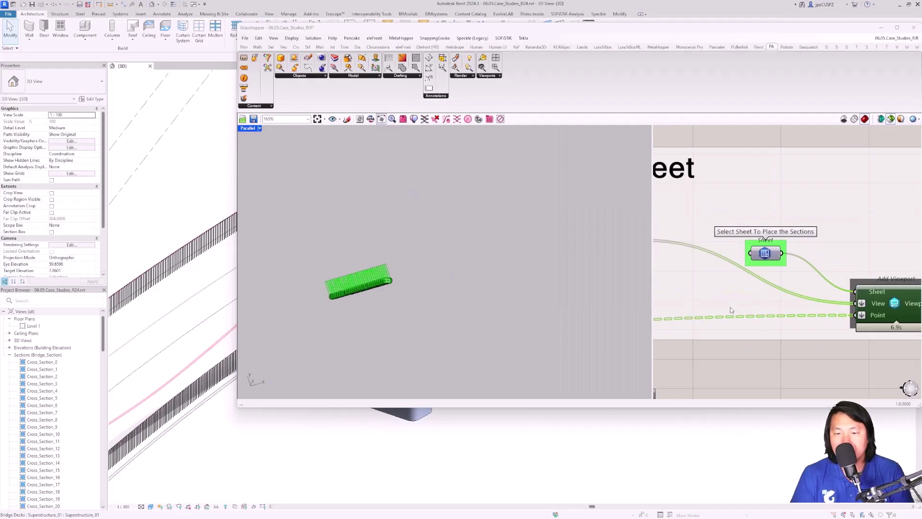
Step: Reframe the green bridge preview in Rhino, then minimize Grasshopper back to Revit
{"action": "right_click", "coordinate": [716, 265]}
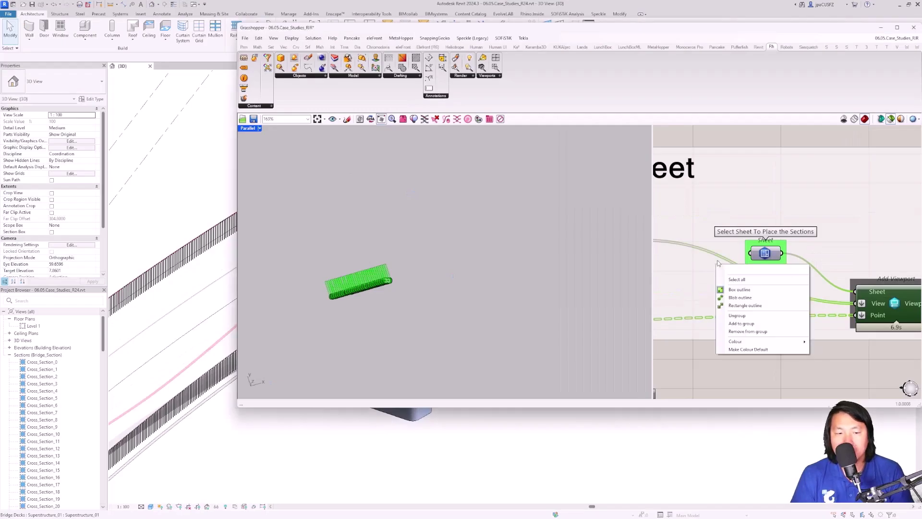
{"action": "left_click", "coordinate": [359, 278]}
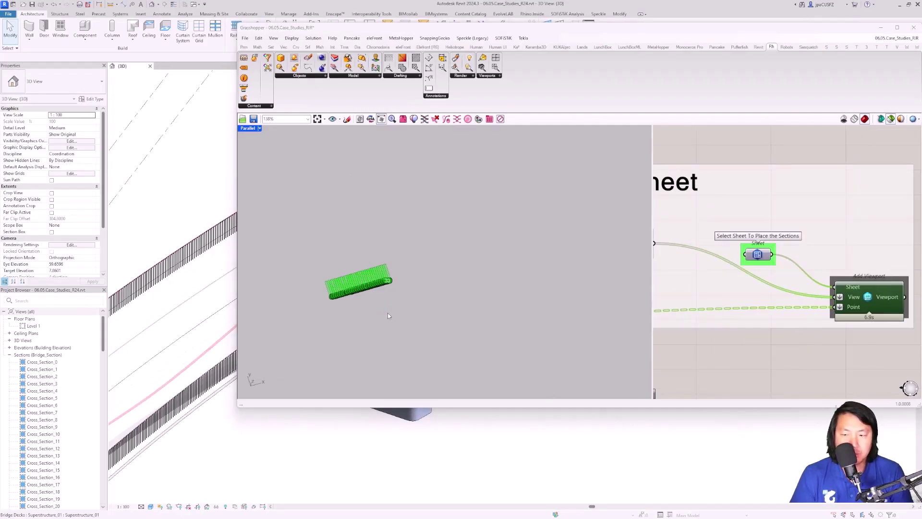
{"action": "right_click_drag", "start_coordinate": [387, 316], "coordinate": [376, 393]}
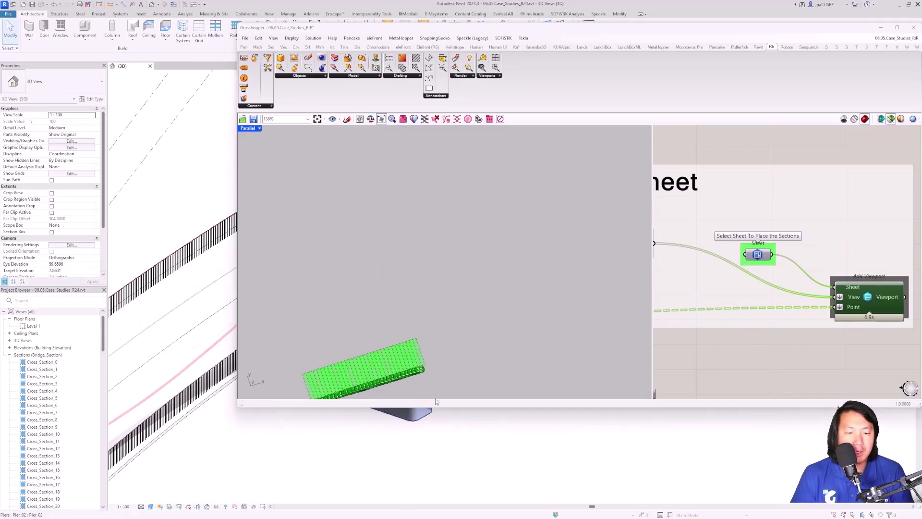
{"action": "left_click", "coordinate": [878, 29]}
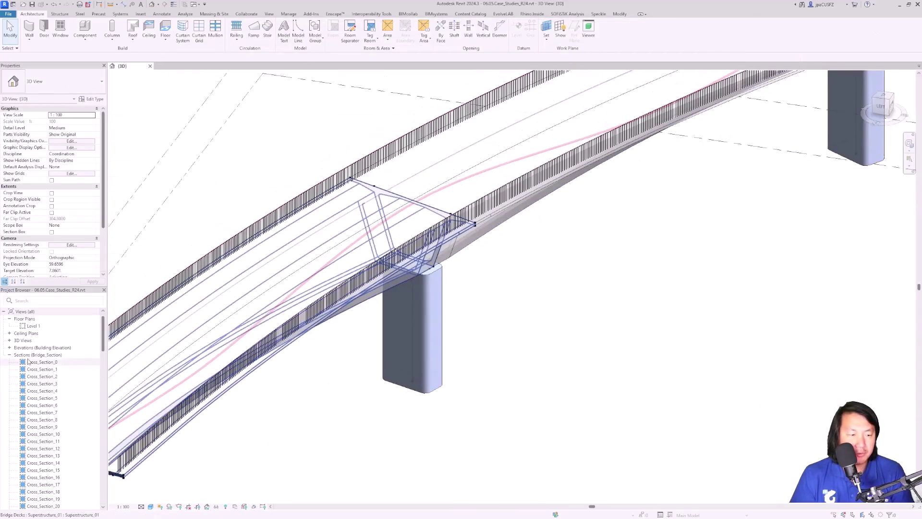
Step: Open the Cross_Section_10 and Cross_Section_6 views from the Project Browser and collapse Sections
{"action": "scroll", "coordinate": [33, 362], "scroll_direction": "down", "scroll_amount": 5}
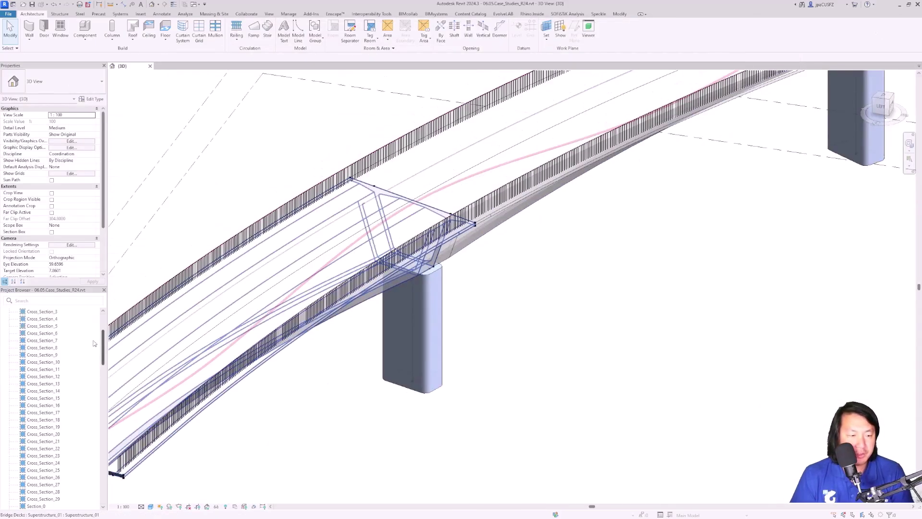
{"action": "scroll", "coordinate": [46, 361], "scroll_direction": "up", "scroll_amount": 2}
{"action": "double_click", "coordinate": [46, 361]}
{"action": "left_click", "coordinate": [55, 334]}
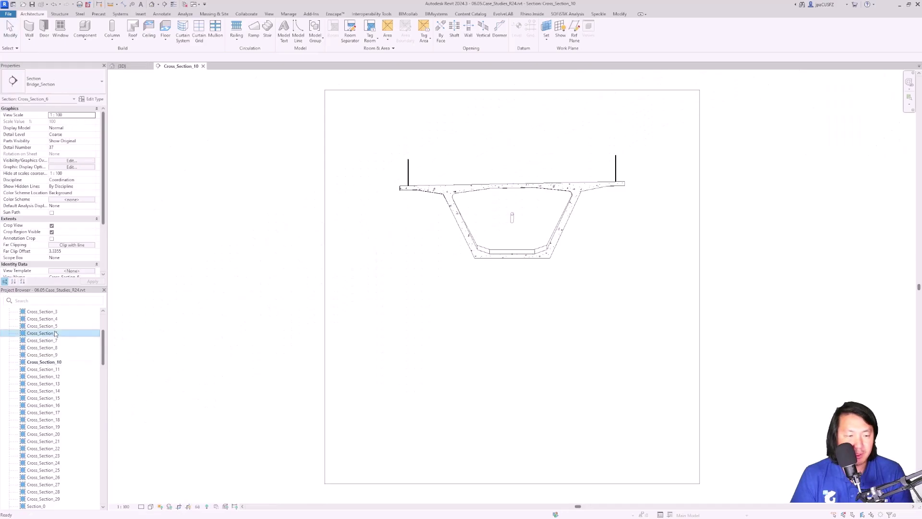
{"action": "double_click", "coordinate": [55, 333]}
{"action": "scroll", "coordinate": [41, 358], "scroll_direction": "up", "scroll_amount": 4}
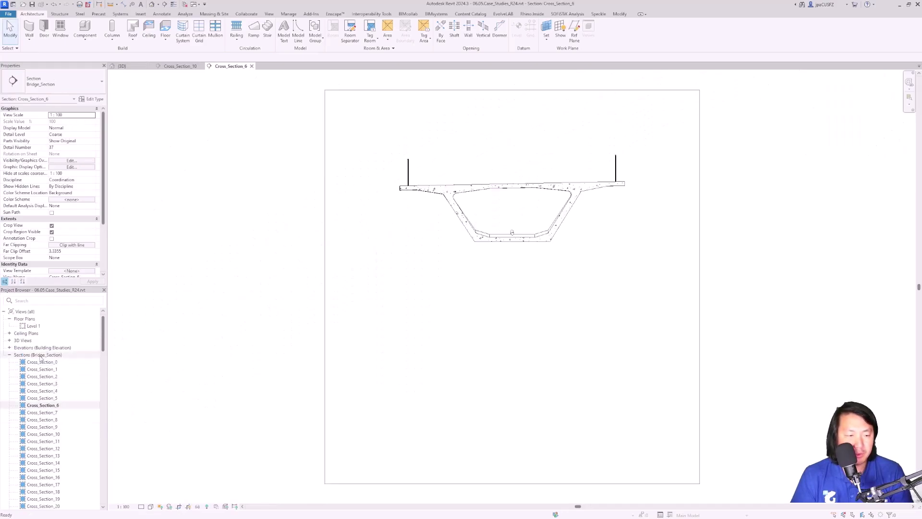
{"action": "left_click", "coordinate": [11, 356]}
{"action": "scroll", "coordinate": [37, 348], "scroll_direction": "down", "scroll_amount": 2}
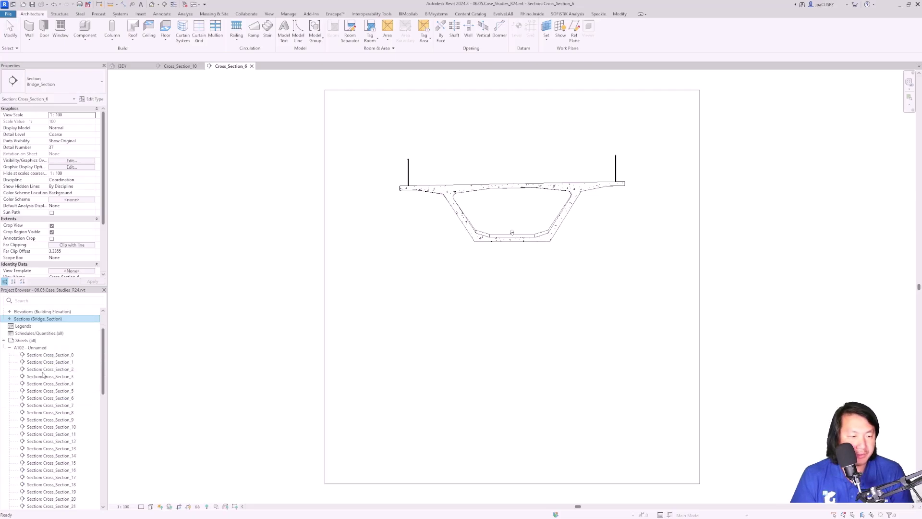
Step: Open sheet A102 - Unnamed and inspect the Cross_Section_28 viewport in the row
{"action": "double_click", "coordinate": [37, 348]}
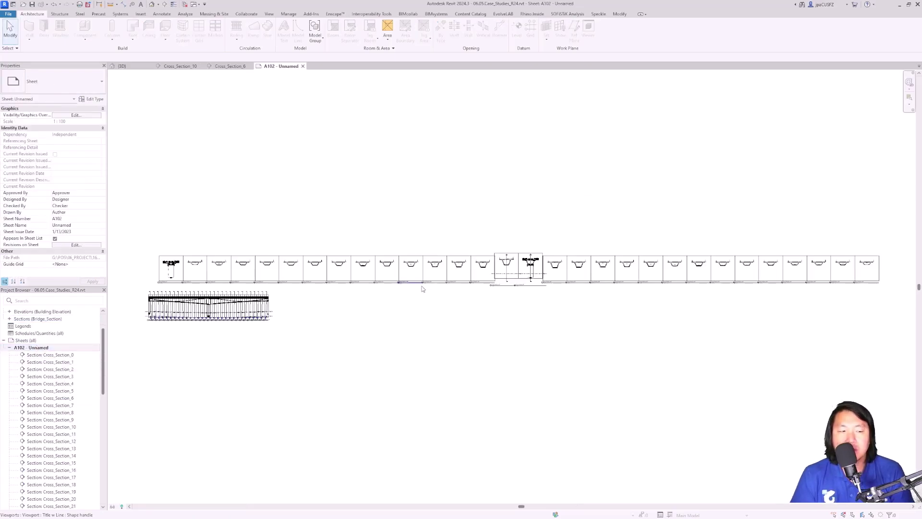
{"action": "scroll", "coordinate": [311, 287], "scroll_direction": "up", "scroll_amount": 2}
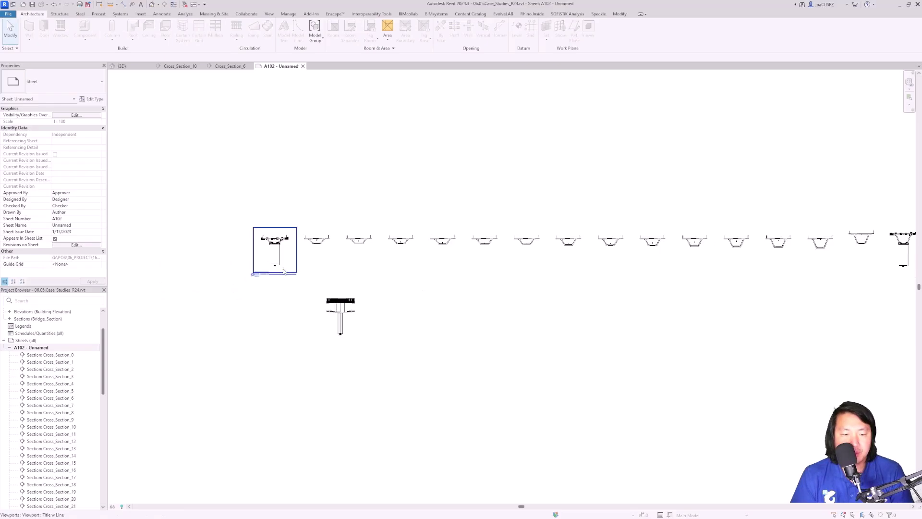
{"action": "middle_click_drag", "start_coordinate": [843, 230], "coordinate": [314, 251]}
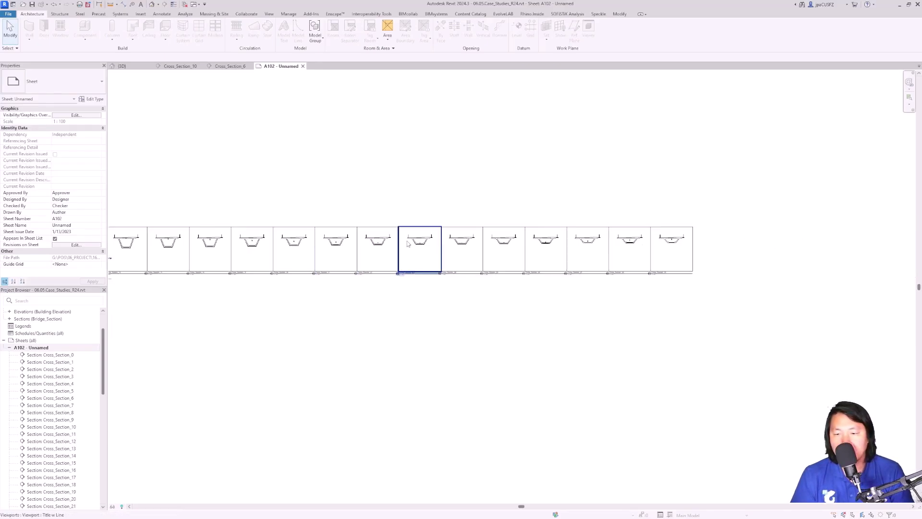
{"action": "scroll", "coordinate": [735, 250], "scroll_direction": "up", "scroll_amount": 4}
{"action": "scroll", "coordinate": [600, 253], "scroll_direction": "up", "scroll_amount": 4}
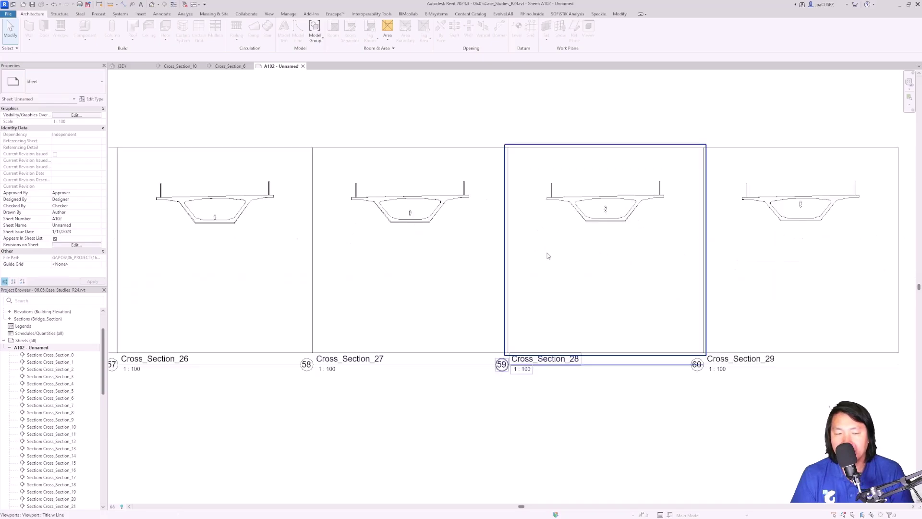
{"action": "left_click_drag", "start_coordinate": [416, 252], "coordinate": [774, 226]}
{"action": "left_click", "coordinate": [598, 264]}
{"action": "left_click_drag", "start_coordinate": [617, 250], "coordinate": [595, 263]}
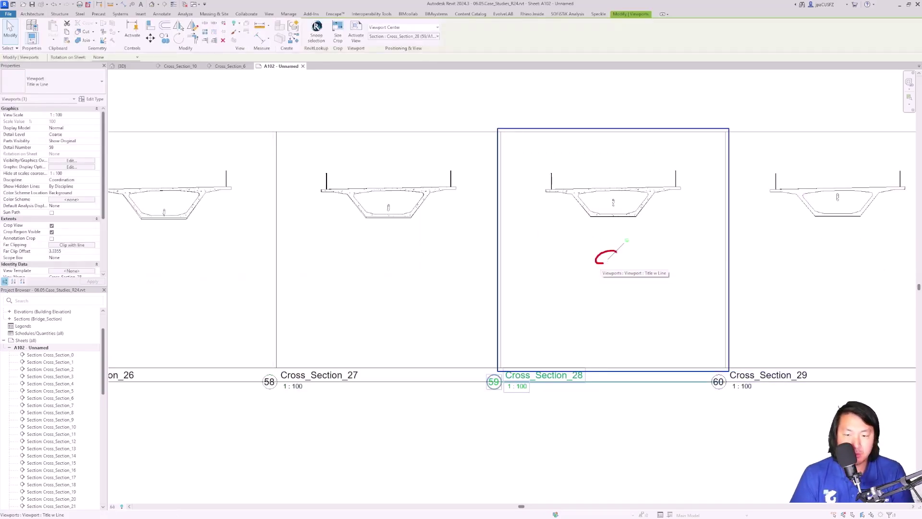
{"action": "mouse_move", "coordinate": [504, 135]}
{"action": "left_mouse_down"}
{"action": "mouse_move", "coordinate": [533, 191]}
{"action": "mouse_move", "coordinate": [685, 344]}
{"action": "mouse_move", "coordinate": [724, 369]}
{"action": "left_mouse_up"}
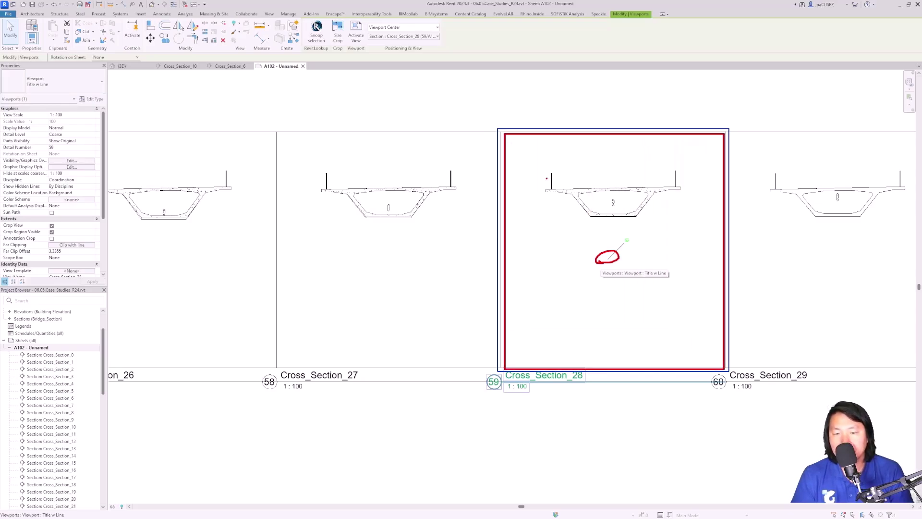
{"action": "key", "text": "Escape"}
Step: Select several neighbouring section viewports along the row, clear the selection, and return to Grasshopper
{"action": "scroll", "coordinate": [671, 171], "scroll_direction": "down", "scroll_amount": 5}
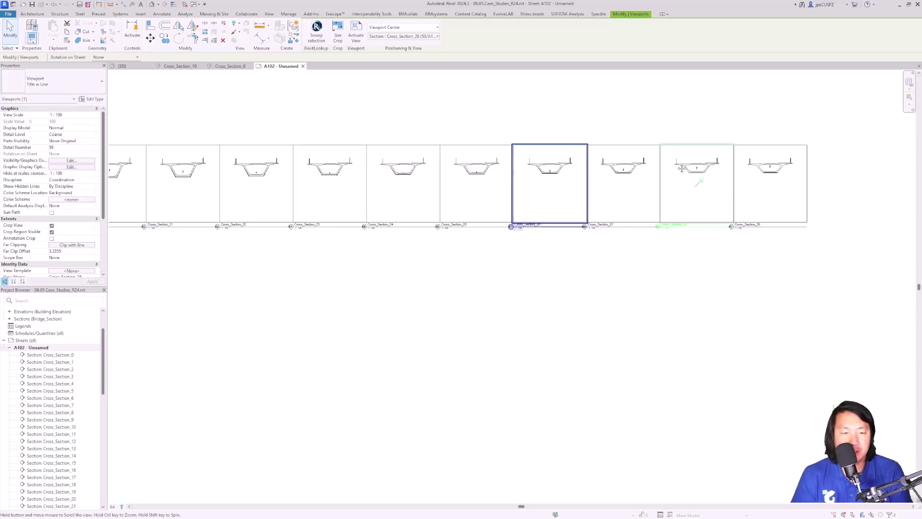
{"action": "mouse_move", "coordinate": [799, 220]}
{"action": "middle_mouse_down"}
{"action": "mouse_move", "coordinate": [823, 220]}
{"action": "mouse_move", "coordinate": [494, 234]}
{"action": "middle_mouse_up"}
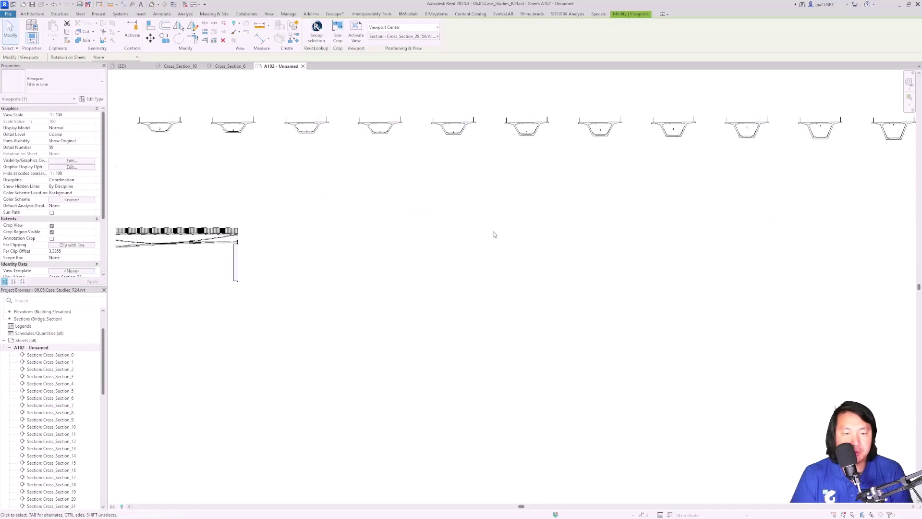
{"action": "scroll", "coordinate": [222, 231], "scroll_direction": "up", "scroll_amount": 4}
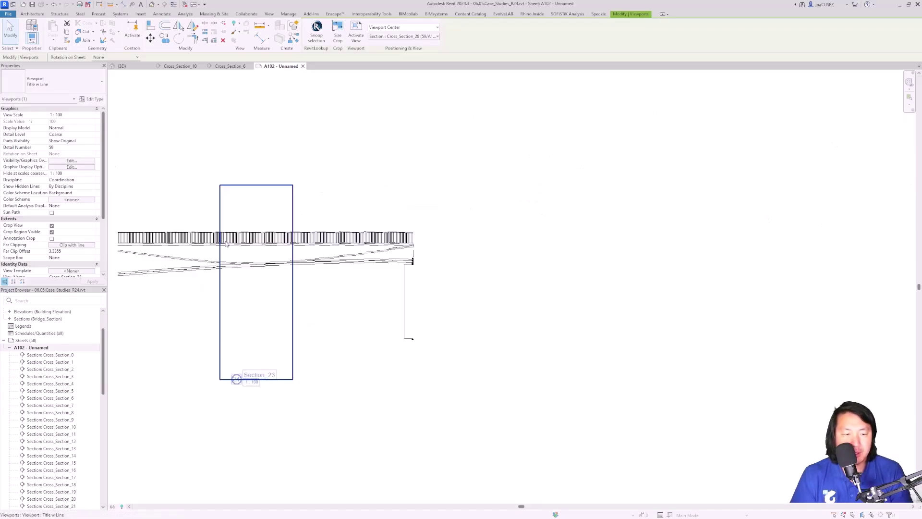
{"action": "left_click", "coordinate": [347, 259]}
{"action": "left_click", "coordinate": [288, 259]}
{"action": "left_click", "coordinate": [215, 259]}
{"action": "middle_click_drag", "start_coordinate": [215, 260], "coordinate": [474, 268]}
{"action": "left_click", "coordinate": [269, 268]}
{"action": "left_click", "coordinate": [253, 267]}
{"action": "scroll", "coordinate": [253, 267], "scroll_direction": "up", "scroll_amount": 2}
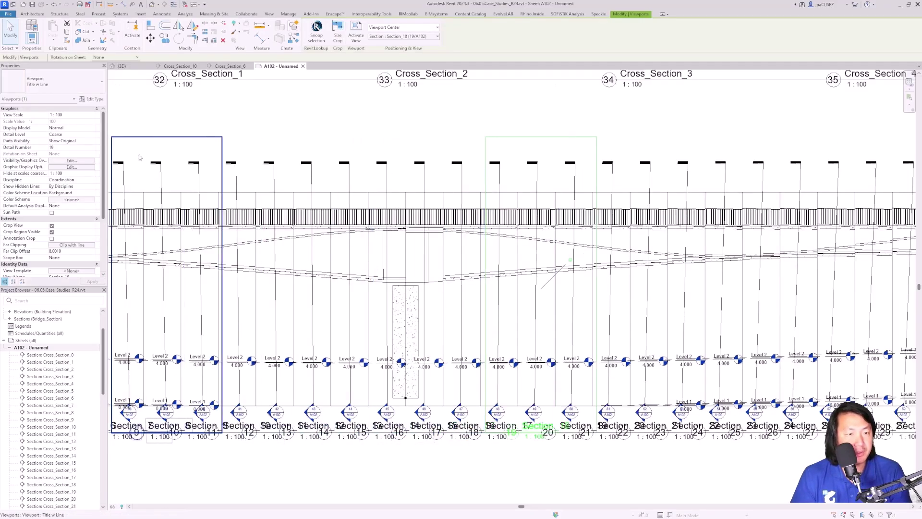
{"action": "key", "text": "Escape"}
{"action": "left_click", "coordinate": [100, 28]}
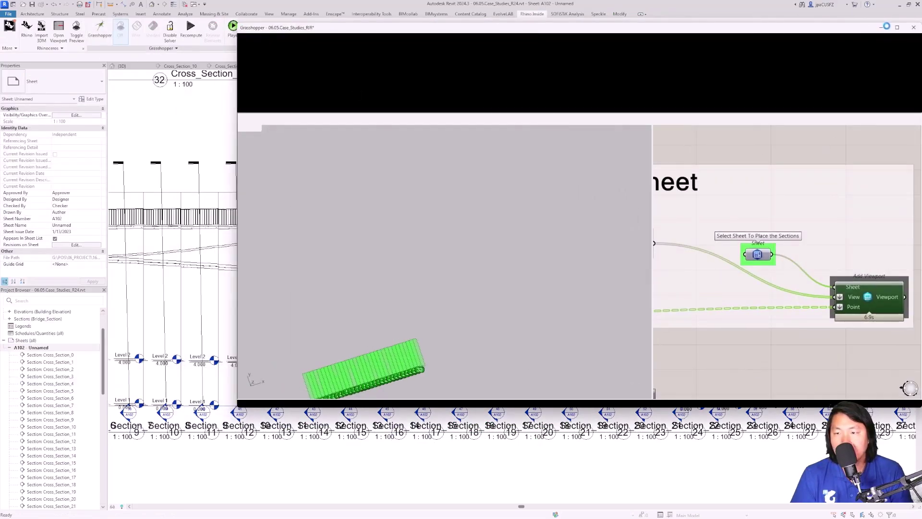
Step: Maximize Grasshopper and select the Perp Frame component in Section_Views_Perp_to_Axis
{"action": "left_click", "coordinate": [897, 28]}
{"action": "scroll", "coordinate": [609, 230], "scroll_direction": "down", "scroll_amount": 2}
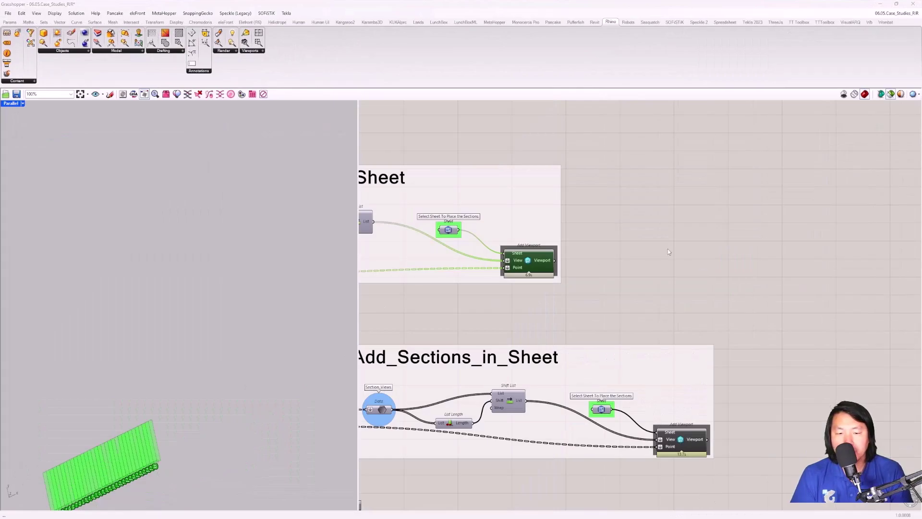
{"action": "scroll", "coordinate": [692, 245], "scroll_direction": "down", "scroll_amount": 5}
{"action": "right_click_drag", "start_coordinate": [525, 369], "coordinate": [867, 332]}
{"action": "scroll", "coordinate": [603, 243], "scroll_direction": "up", "scroll_amount": 4}
{"action": "right_click_drag", "start_coordinate": [549, 241], "coordinate": [594, 267]}
{"action": "scroll", "coordinate": [596, 268], "scroll_direction": "up", "scroll_amount": 3}
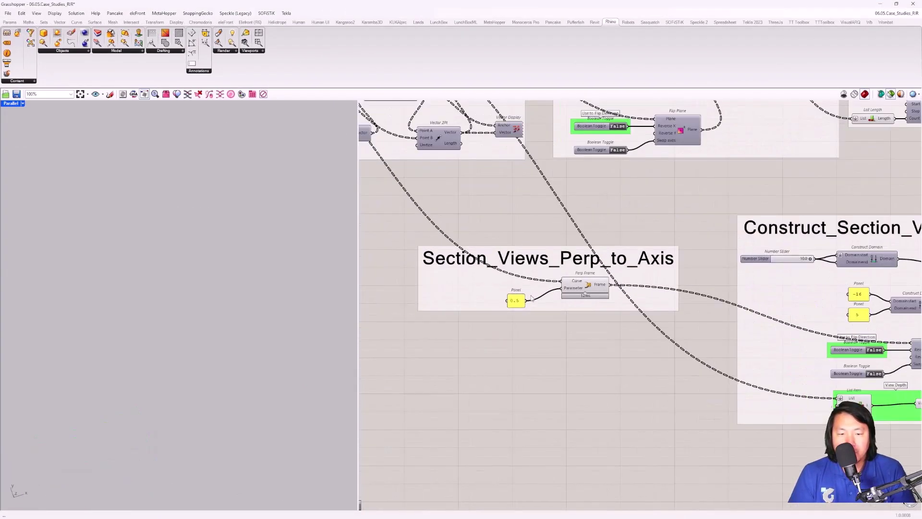
{"action": "left_click", "coordinate": [602, 282]}
Step: Preview the ticked axis curve from the Line component and orbit the Rhino view around it
{"action": "scroll", "coordinate": [616, 284], "scroll_direction": "down", "scroll_amount": 4}
{"action": "right_click_drag", "start_coordinate": [477, 216], "coordinate": [764, 362]}
{"action": "scroll", "coordinate": [650, 316], "scroll_direction": "up", "scroll_amount": 3}
{"action": "left_click", "coordinate": [456, 152]}
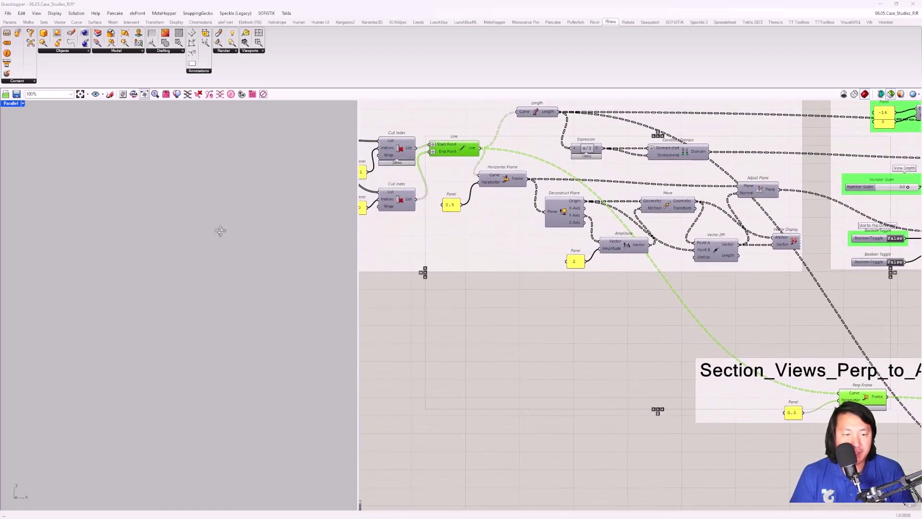
{"action": "scroll", "coordinate": [238, 249], "scroll_direction": "down", "scroll_amount": 3}
{"action": "scroll", "coordinate": [235, 258], "scroll_direction": "up", "scroll_amount": 3}
{"action": "right_click_drag", "start_coordinate": [247, 361], "coordinate": [288, 216]}
{"action": "right_click_drag", "start_coordinate": [881, 329], "coordinate": [605, 248]}
{"action": "scroll", "coordinate": [518, 250], "scroll_direction": "up", "scroll_amount": 2}
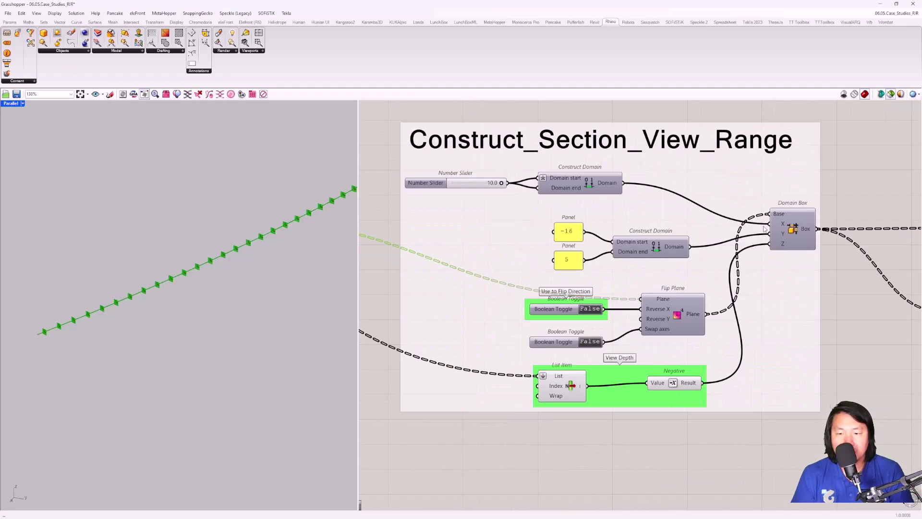
Step: Preview the green section boxes from the Domain Box component in Rhino
{"action": "left_click", "coordinate": [793, 231]}
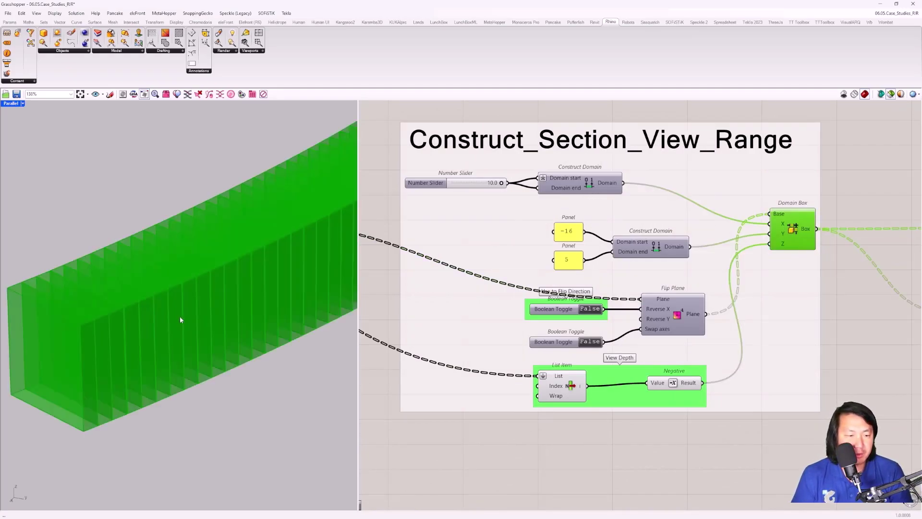
{"action": "right_click_drag", "start_coordinate": [180, 316], "coordinate": [108, 327]}
{"action": "scroll", "coordinate": [728, 320], "scroll_direction": "down", "scroll_amount": 3}
{"action": "right_click_drag", "start_coordinate": [877, 275], "coordinate": [662, 280]}
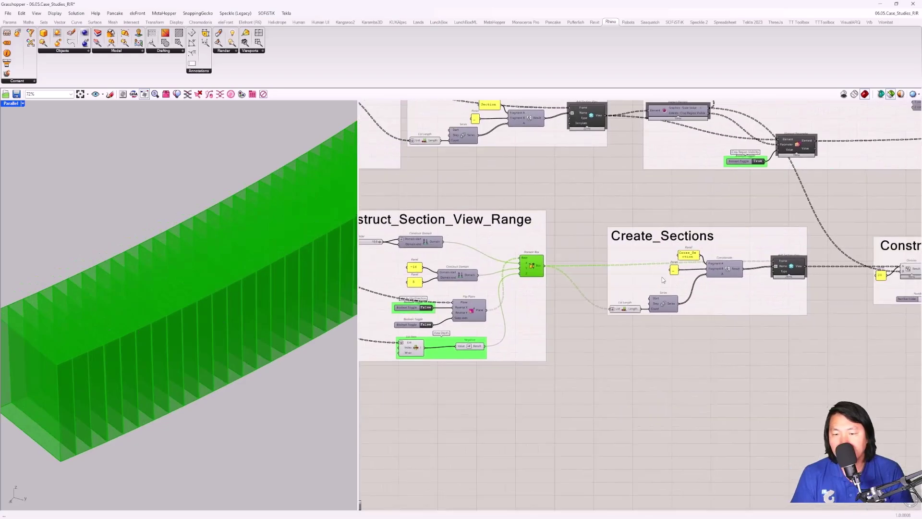
{"action": "scroll", "coordinate": [662, 280], "scroll_direction": "up", "scroll_amount": 4}
Step: Look over the perpendicular Create_Sections chain and select its Add Section View component
{"action": "right_click_drag", "start_coordinate": [912, 255], "coordinate": [706, 260]}
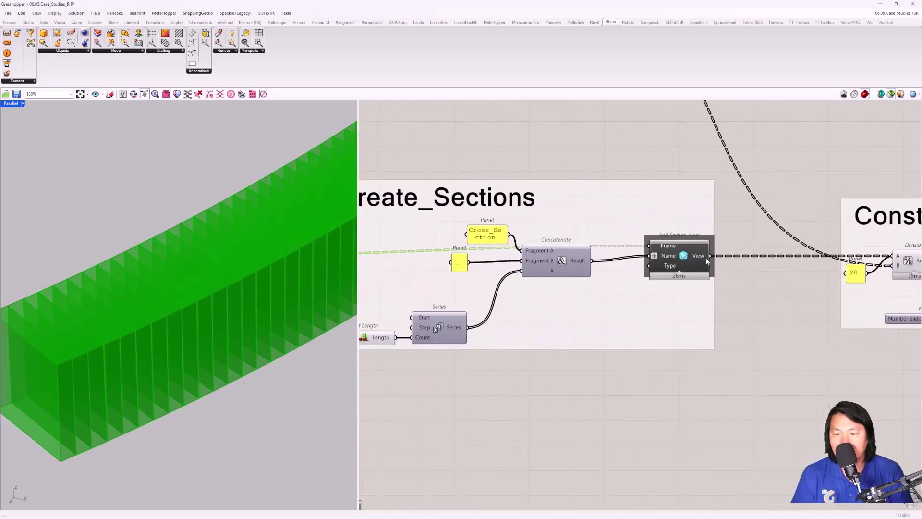
{"action": "scroll", "coordinate": [706, 259], "scroll_direction": "down", "scroll_amount": 4}
{"action": "right_click_drag", "start_coordinate": [668, 303], "coordinate": [643, 338]}
{"action": "right_click_drag", "start_coordinate": [707, 315], "coordinate": [631, 305]}
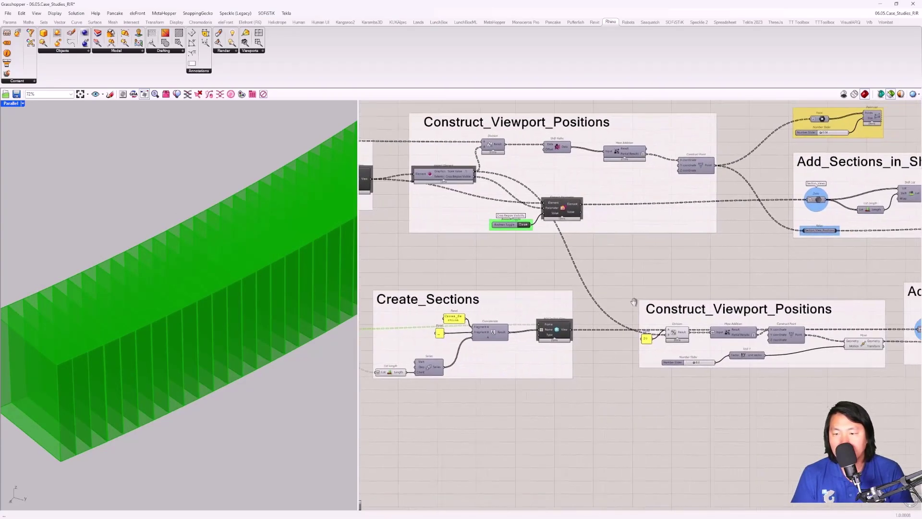
{"action": "right_click_drag", "start_coordinate": [381, 174], "coordinate": [496, 150]}
{"action": "right_click_drag", "start_coordinate": [362, 155], "coordinate": [533, 175]}
{"action": "scroll", "coordinate": [533, 175], "scroll_direction": "up", "scroll_amount": 2}
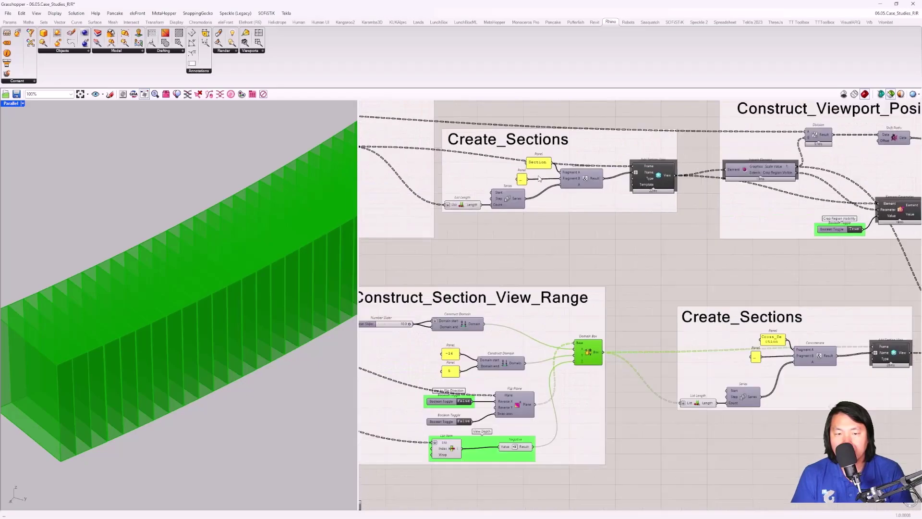
{"action": "right_click_drag", "start_coordinate": [773, 271], "coordinate": [655, 247]}
{"action": "scroll", "coordinate": [765, 313], "scroll_direction": "down", "scroll_amount": 3}
{"action": "scroll", "coordinate": [765, 313], "scroll_direction": "up", "scroll_amount": 4}
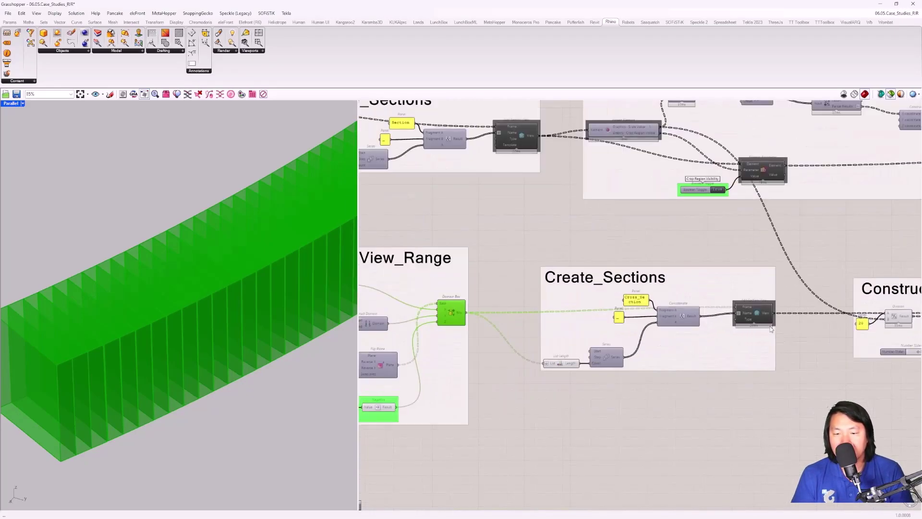
{"action": "left_click", "coordinate": [768, 322]}
{"action": "scroll", "coordinate": [808, 321], "scroll_direction": "down", "scroll_amount": 4}
Step: Nudge the Construct_Viewport_Positions group slightly down-left on the canvas
{"action": "right_click_drag", "start_coordinate": [809, 323], "coordinate": [610, 287]}
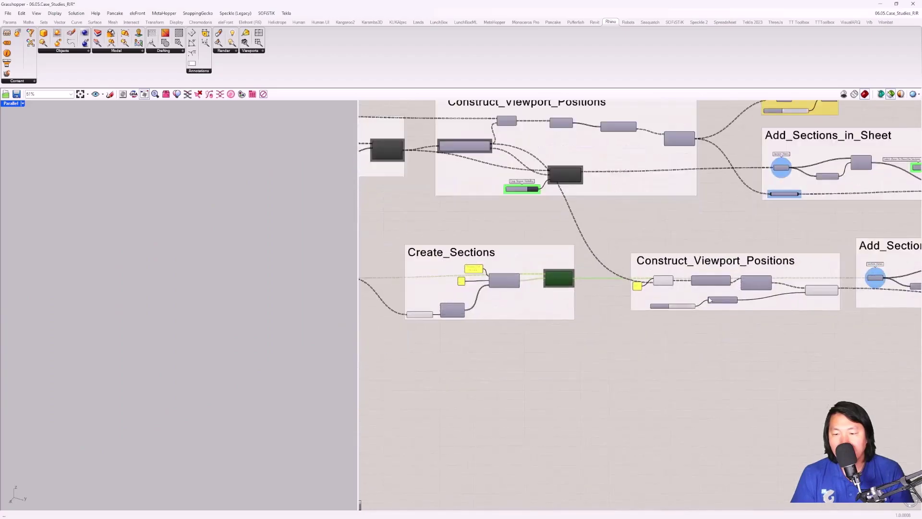
{"action": "scroll", "coordinate": [679, 268], "scroll_direction": "up", "scroll_amount": 3}
{"action": "scroll", "coordinate": [612, 263], "scroll_direction": "down", "scroll_amount": 5}
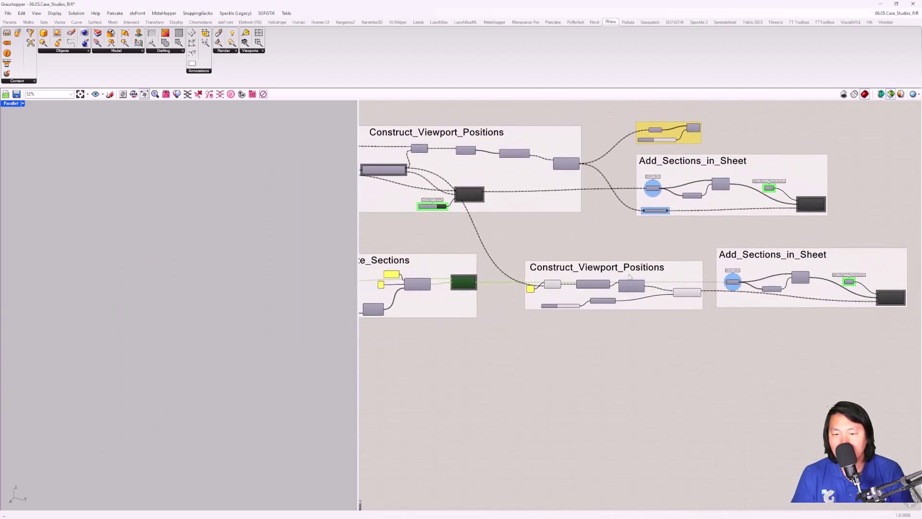
{"action": "scroll", "coordinate": [676, 270], "scroll_direction": "up", "scroll_amount": 2}
{"action": "left_click", "coordinate": [715, 265]}
{"action": "left_click_drag", "start_coordinate": [714, 265], "coordinate": [711, 270]}
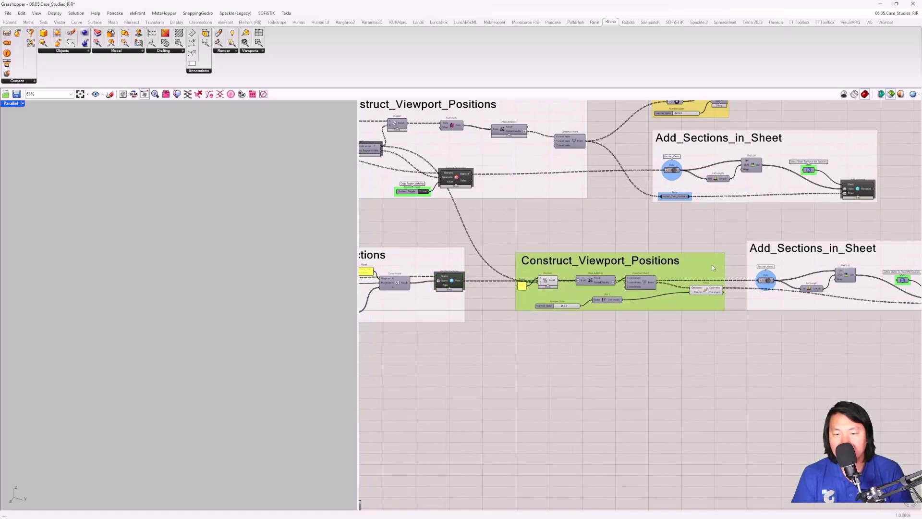
{"action": "scroll", "coordinate": [718, 309], "scroll_direction": "up", "scroll_amount": 4}
Step: Inspect the Move component and preview the viewport positions from Construct Point
{"action": "left_click", "coordinate": [686, 290]}
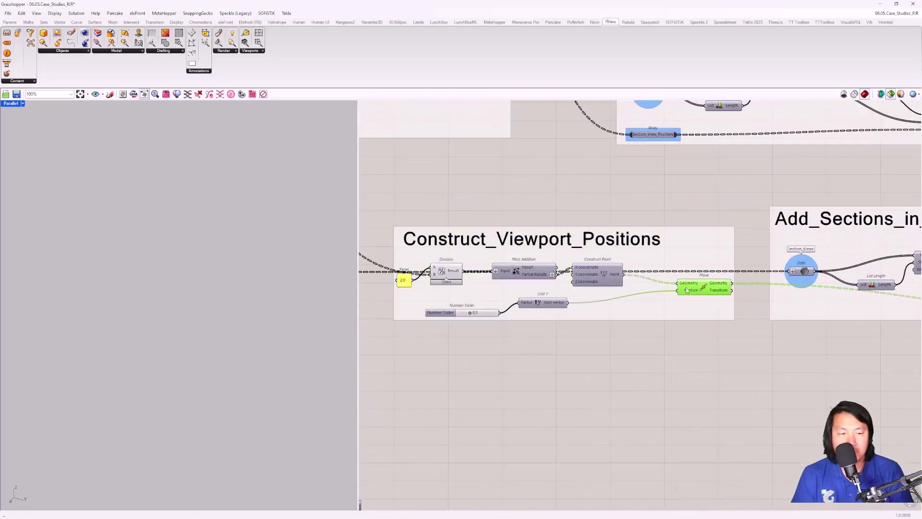
{"action": "scroll", "coordinate": [755, 282], "scroll_direction": "right", "scroll_amount": 2, "text": "shift"}
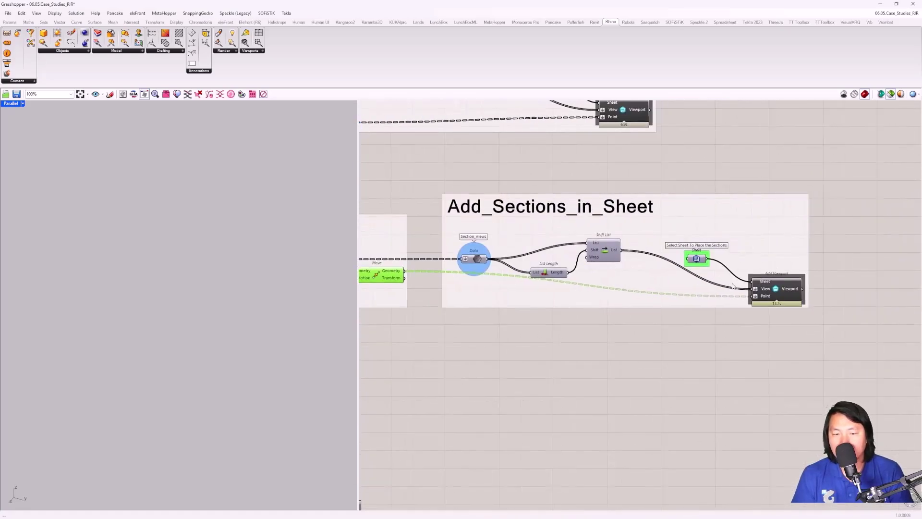
{"action": "scroll", "coordinate": [732, 286], "scroll_direction": "up", "scroll_amount": 1}
{"action": "scroll", "coordinate": [778, 290], "scroll_direction": "up", "scroll_amount": 1}
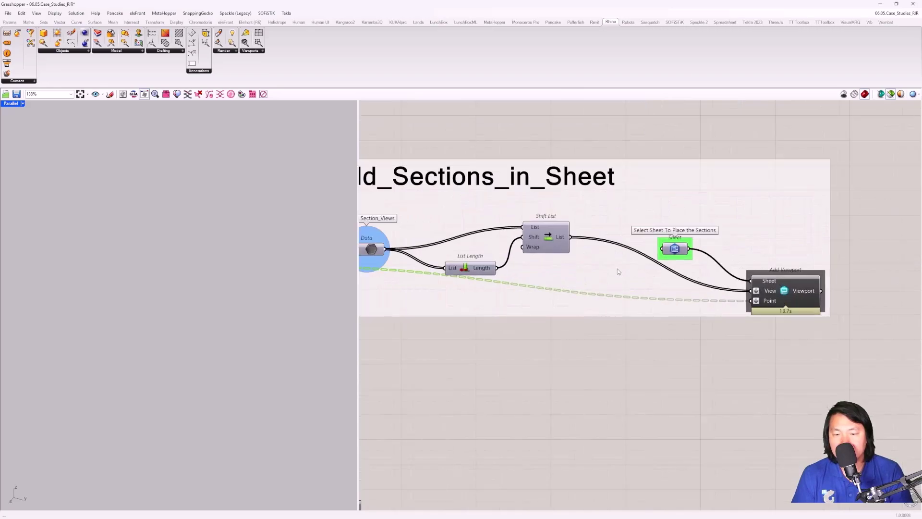
{"action": "scroll", "coordinate": [617, 272], "scroll_direction": "down", "scroll_amount": 4}
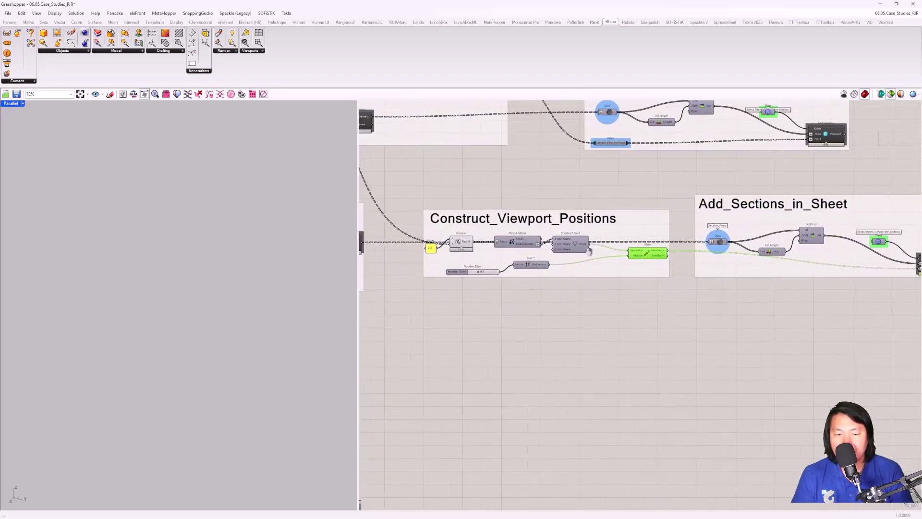
{"action": "scroll", "coordinate": [611, 259], "scroll_direction": "up", "scroll_amount": 3}
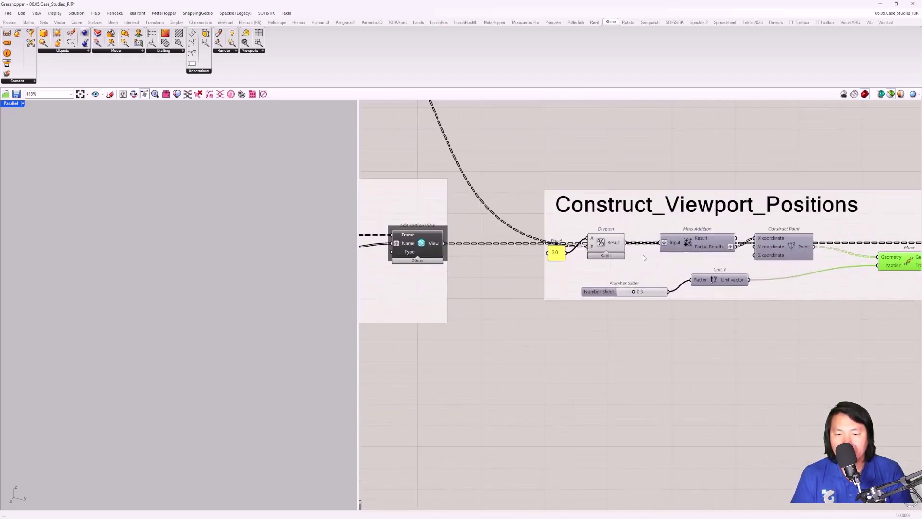
{"action": "left_click", "coordinate": [789, 247]}
{"action": "scroll", "coordinate": [225, 252], "scroll_direction": "up", "scroll_amount": 5}
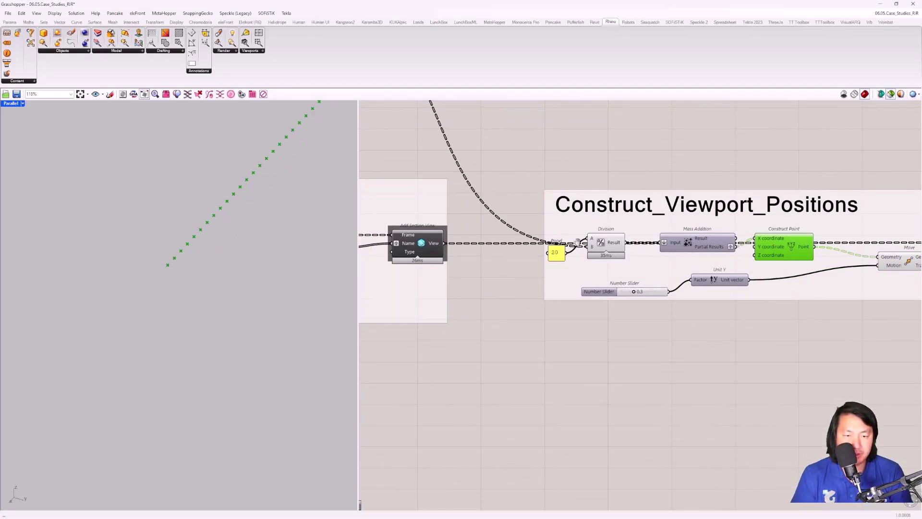
{"action": "scroll", "coordinate": [843, 274], "scroll_direction": "down", "scroll_amount": 5}
Step: Return to Construct_Section_View_Range and check Flip Plane's Reverse X is False
{"action": "left_click", "coordinate": [660, 265]}
{"action": "left_click", "coordinate": [657, 226]}
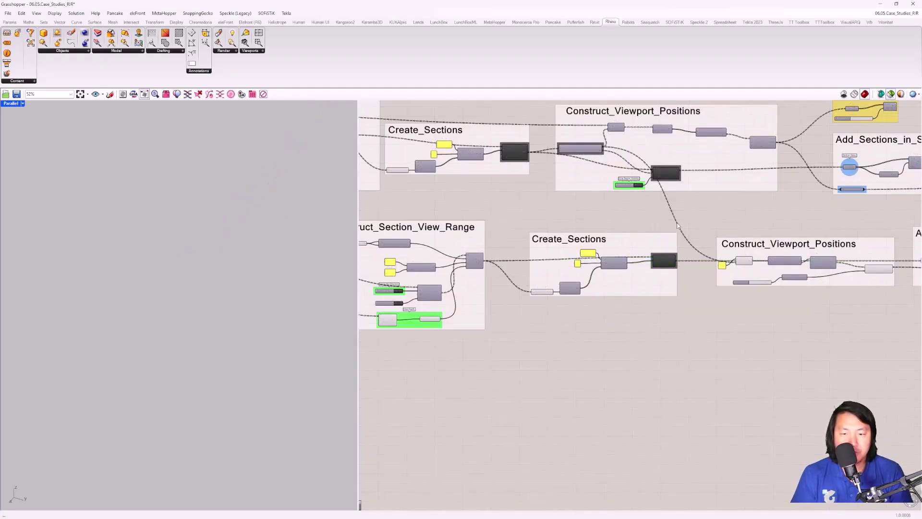
{"action": "right_click_drag", "start_coordinate": [678, 227], "coordinate": [719, 234]}
{"action": "left_click", "coordinate": [519, 272]}
{"action": "scroll", "coordinate": [521, 215], "scroll_direction": "down", "scroll_amount": 2}
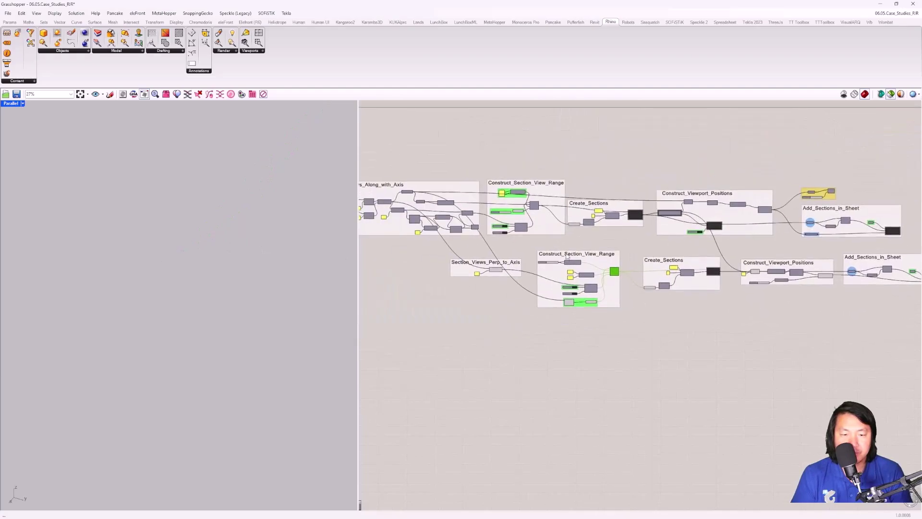
{"action": "scroll", "coordinate": [611, 332], "scroll_direction": "up", "scroll_amount": 6}
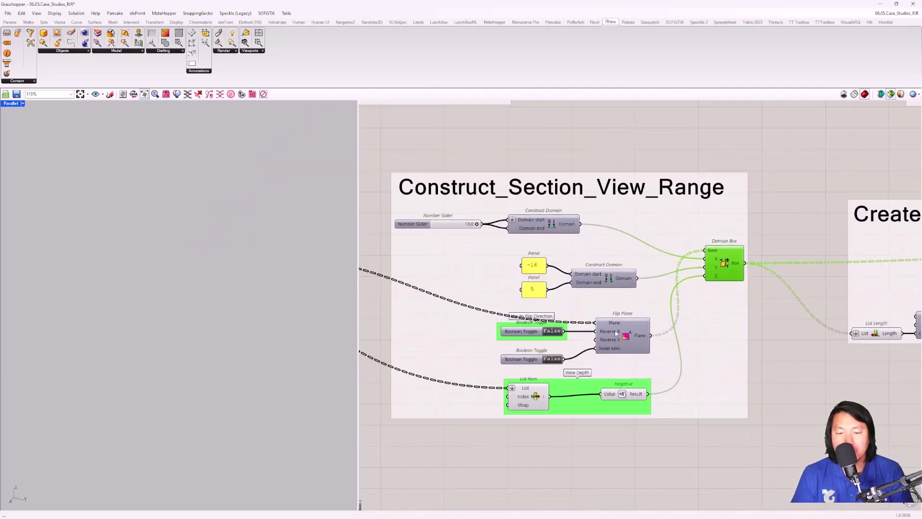
Step: Orbit the Rhino viewport so the box array stands upright
{"action": "mouse_move", "coordinate": [615, 330]}
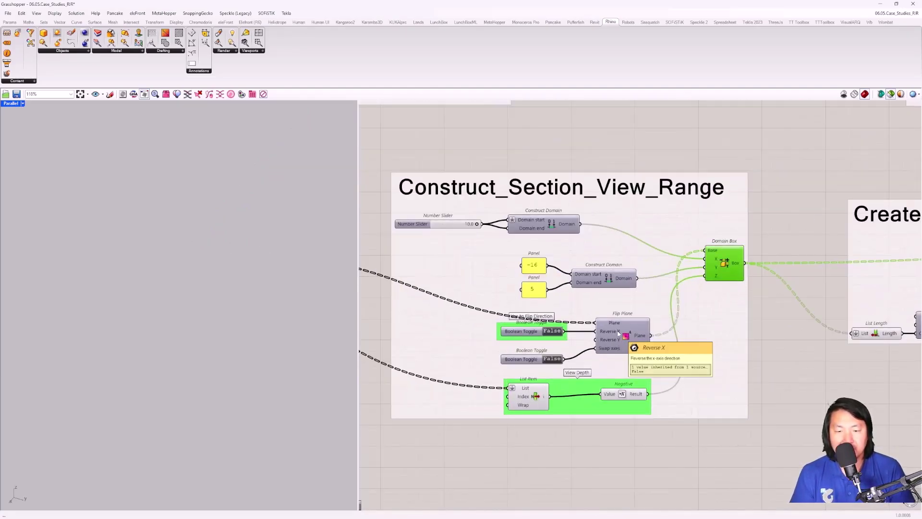
{"action": "scroll", "coordinate": [558, 285], "scroll_direction": "down", "scroll_amount": 2}
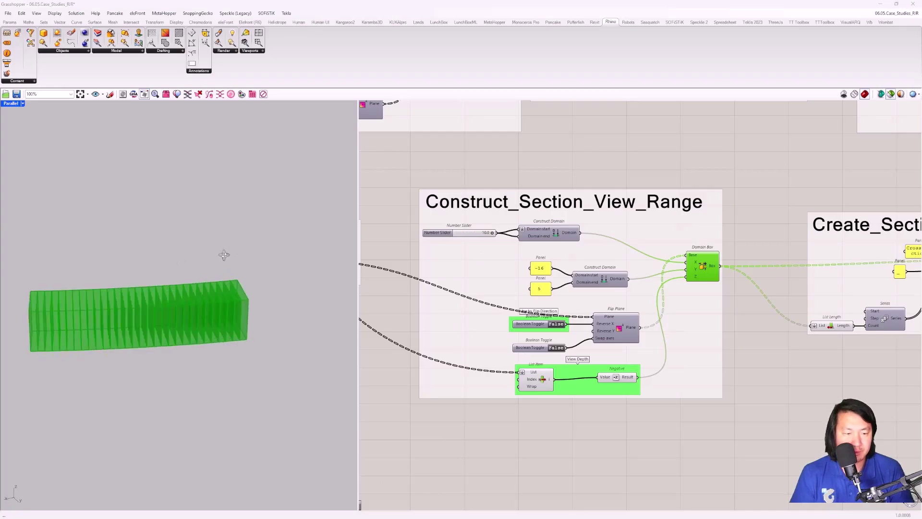
{"action": "scroll", "coordinate": [478, 276], "scroll_direction": "down", "scroll_amount": 3}
{"action": "scroll", "coordinate": [583, 222], "scroll_direction": "up", "scroll_amount": 5}
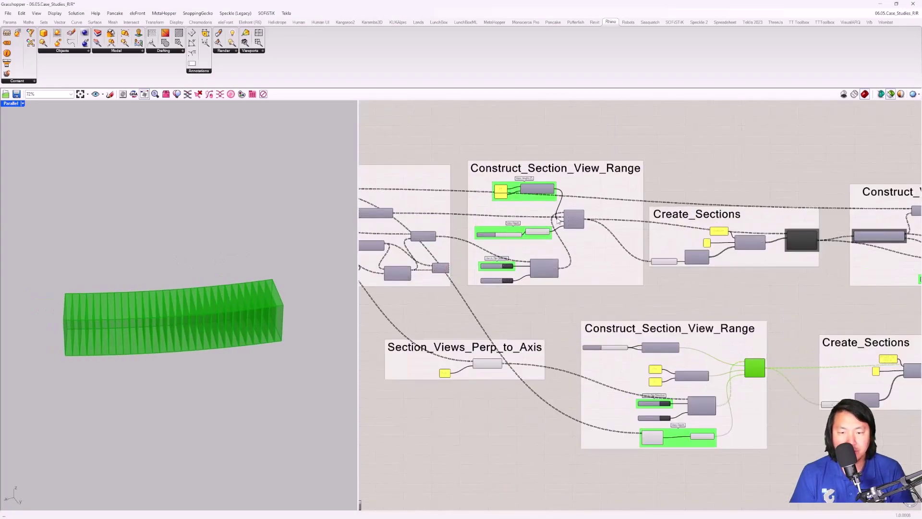
{"action": "right_click_drag", "start_coordinate": [185, 284], "coordinate": [181, 363]}
{"action": "scroll", "coordinate": [181, 363], "scroll_direction": "up", "scroll_amount": 5}
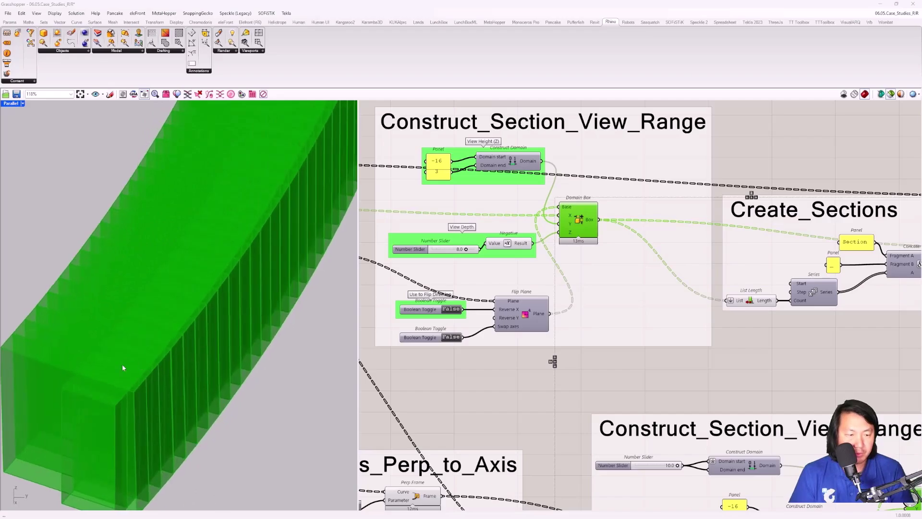
{"action": "scroll", "coordinate": [822, 315], "scroll_direction": "down", "scroll_amount": 3}
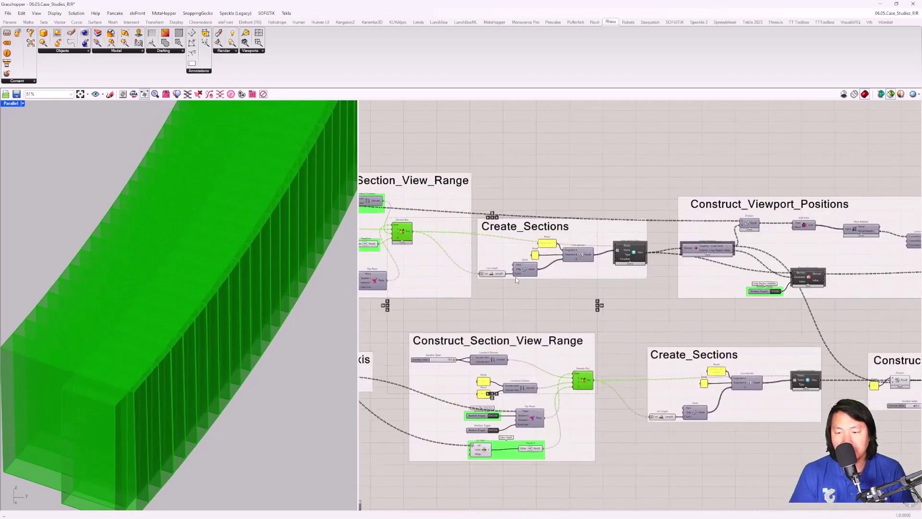
Step: Pan to the Add_Sections_in_Sheet groups and select the Add Viewport component
{"action": "right_click_drag", "start_coordinate": [822, 314], "coordinate": [572, 285]}
{"action": "right_click_drag", "start_coordinate": [890, 340], "coordinate": [701, 298]}
{"action": "scroll", "coordinate": [828, 318], "scroll_direction": "up", "scroll_amount": 3}
{"action": "scroll", "coordinate": [828, 317], "scroll_direction": "up", "scroll_amount": 4}
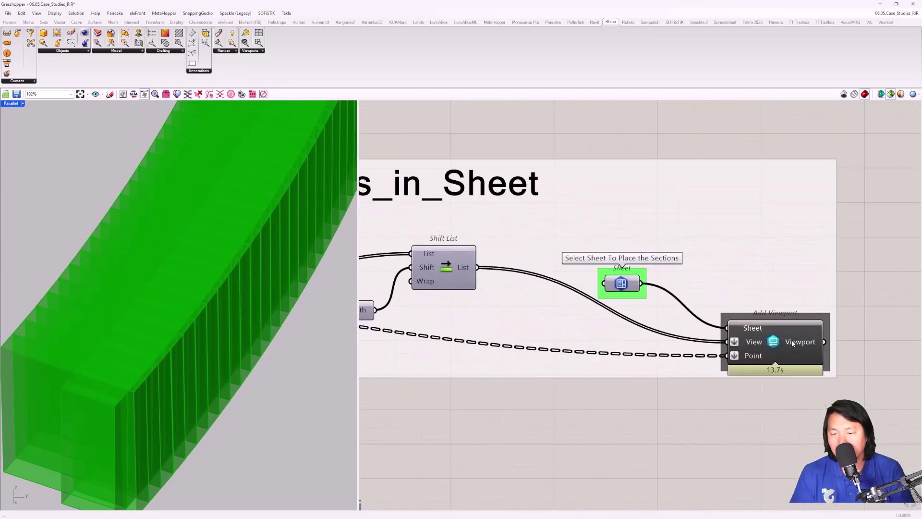
{"action": "left_click", "coordinate": [780, 313]}
{"action": "scroll", "coordinate": [703, 316], "scroll_direction": "down", "scroll_amount": 2}
{"action": "right_click_drag", "start_coordinate": [637, 307], "coordinate": [748, 298]}
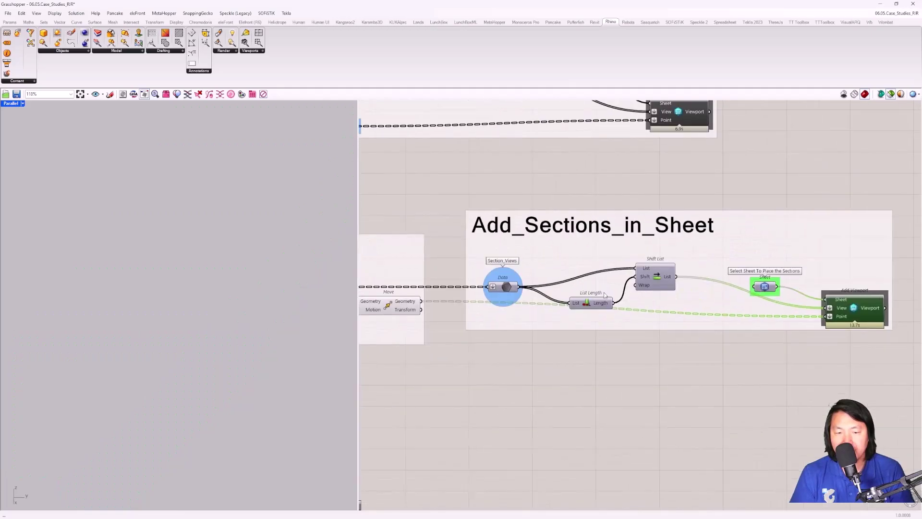
{"action": "left_click", "coordinate": [897, 4]}
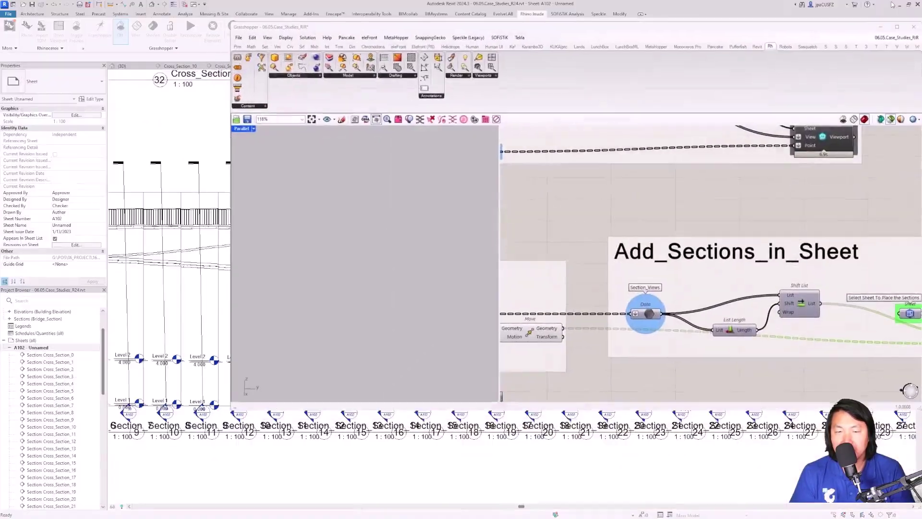
{"action": "left_click", "coordinate": [216, 422]}
{"action": "scroll", "coordinate": [216, 422], "scroll_direction": "down", "scroll_amount": 4}
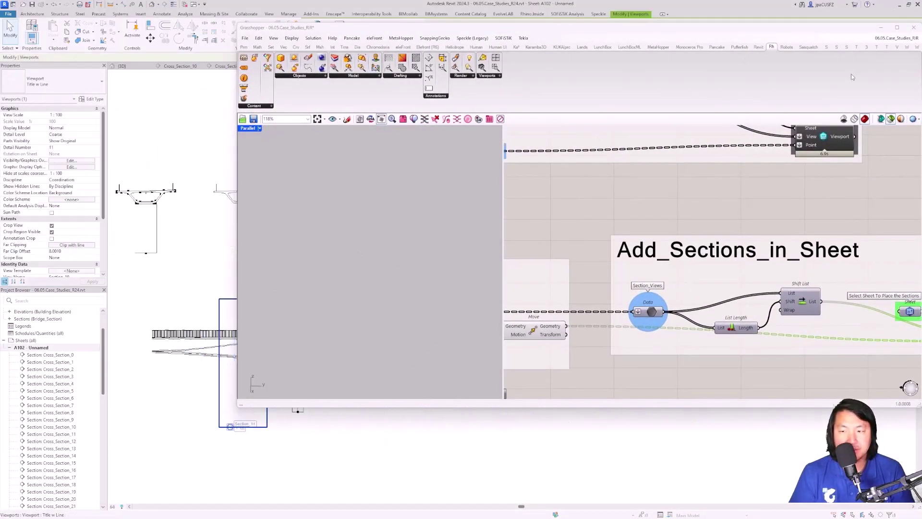
{"action": "left_click", "coordinate": [881, 29]}
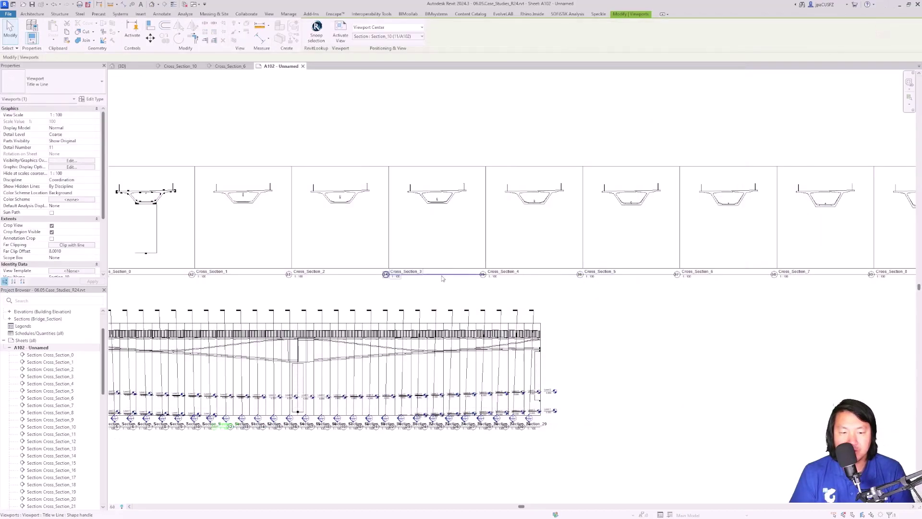
{"action": "middle_click_drag", "start_coordinate": [179, 337], "coordinate": [362, 333]}
{"action": "scroll", "coordinate": [361, 333], "scroll_direction": "up", "scroll_amount": 1}
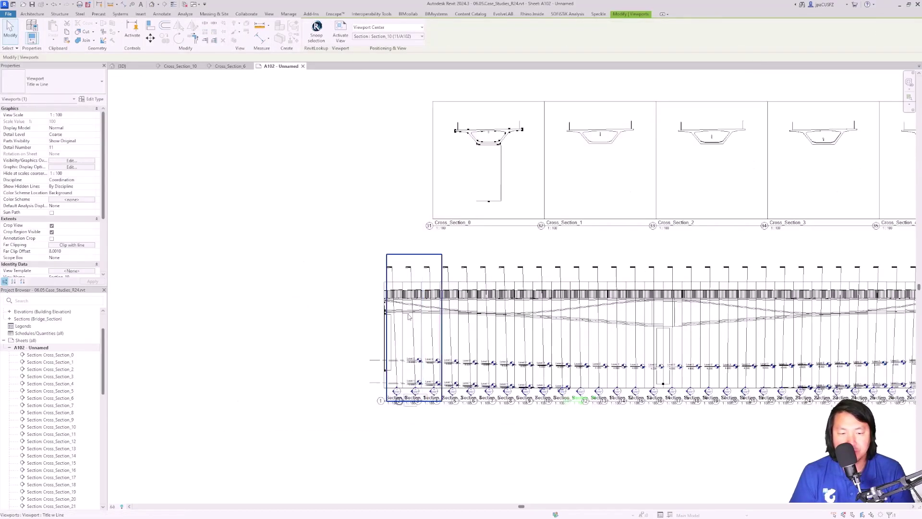
{"action": "middle_click_drag", "start_coordinate": [480, 307], "coordinate": [197, 305]}
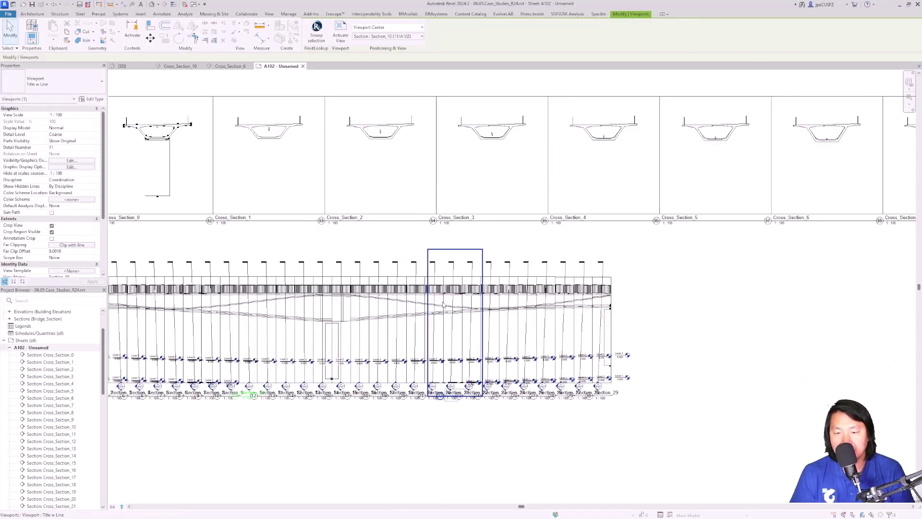
{"action": "key", "text": "Escape"}
{"action": "scroll", "coordinate": [214, 299], "scroll_direction": "down", "scroll_amount": 1}
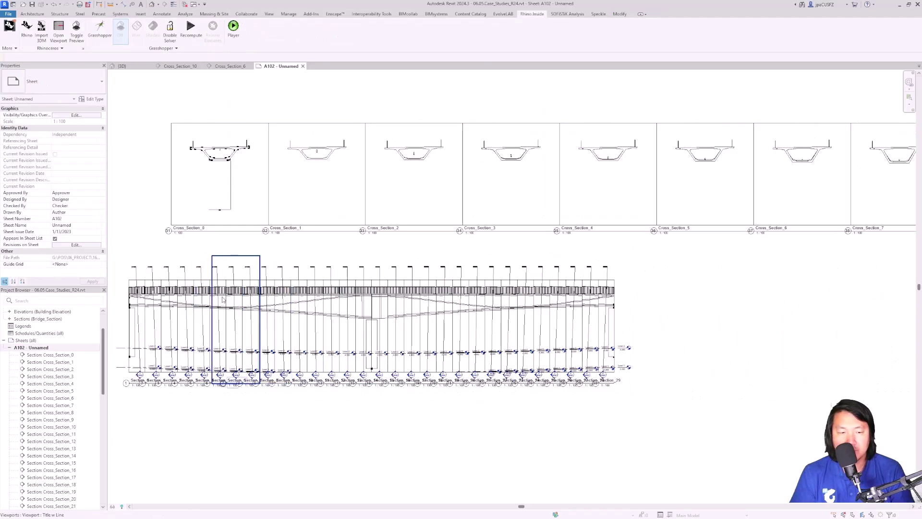
{"action": "scroll", "coordinate": [214, 299], "scroll_direction": "down", "scroll_amount": 2}
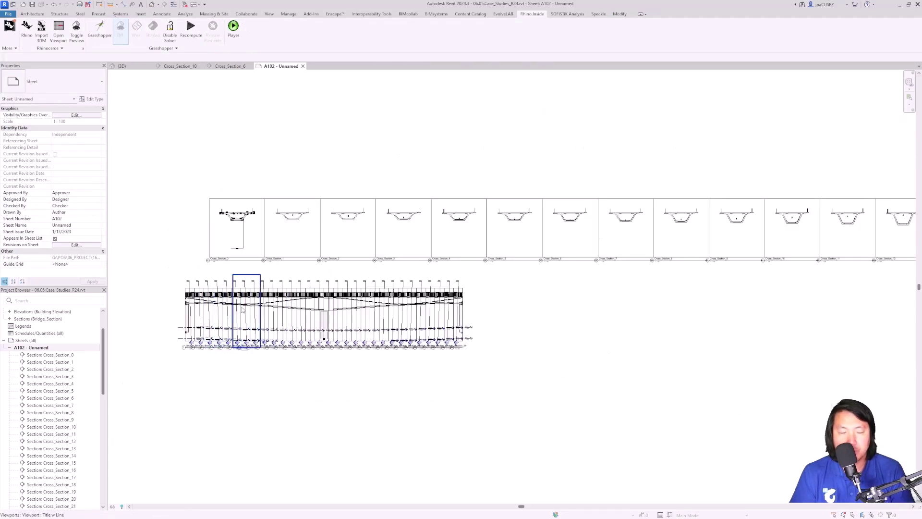
{"action": "scroll", "coordinate": [252, 324], "scroll_direction": "up", "scroll_amount": 1}
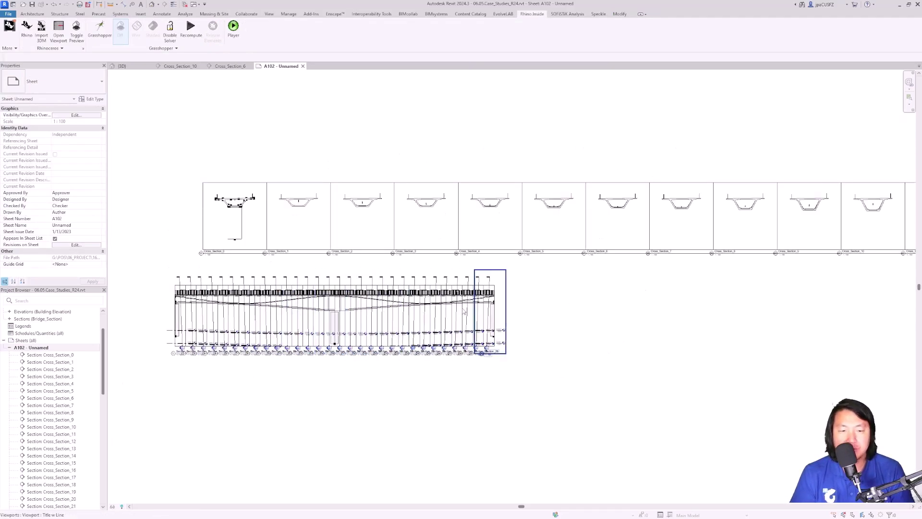
{"action": "middle_click_drag", "start_coordinate": [436, 310], "coordinate": [504, 311]}
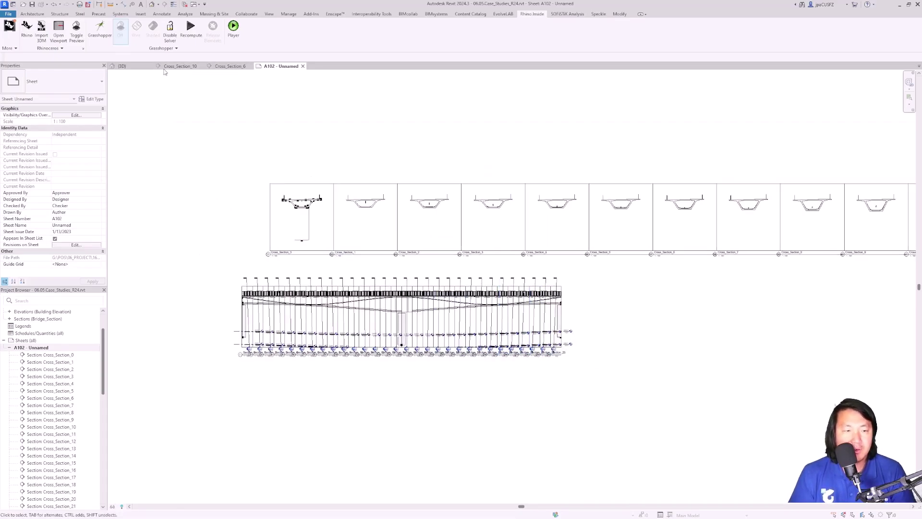
Step: Switch to the bridge's {3D} view and orbit it to a new angle
{"action": "left_click", "coordinate": [122, 66]}
{"action": "scroll", "coordinate": [432, 241], "scroll_direction": "down", "scroll_amount": 5}
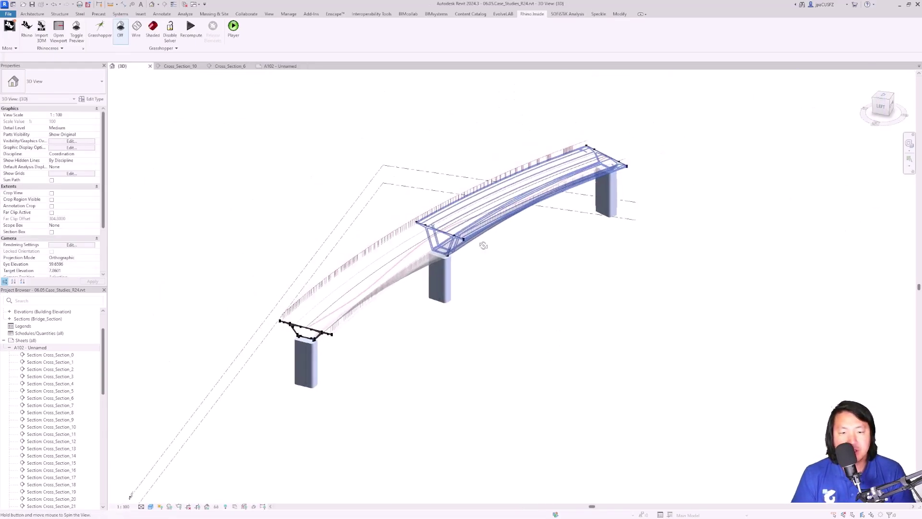
{"action": "middle_click_drag", "start_coordinate": [473, 246], "coordinate": [387, 272], "text": "shift"}
{"action": "scroll", "coordinate": [387, 272], "scroll_direction": "up", "scroll_amount": 4}
Step: Select the bridge tendon to inspect it, then clear the selection
{"action": "left_click", "coordinate": [321, 341]}
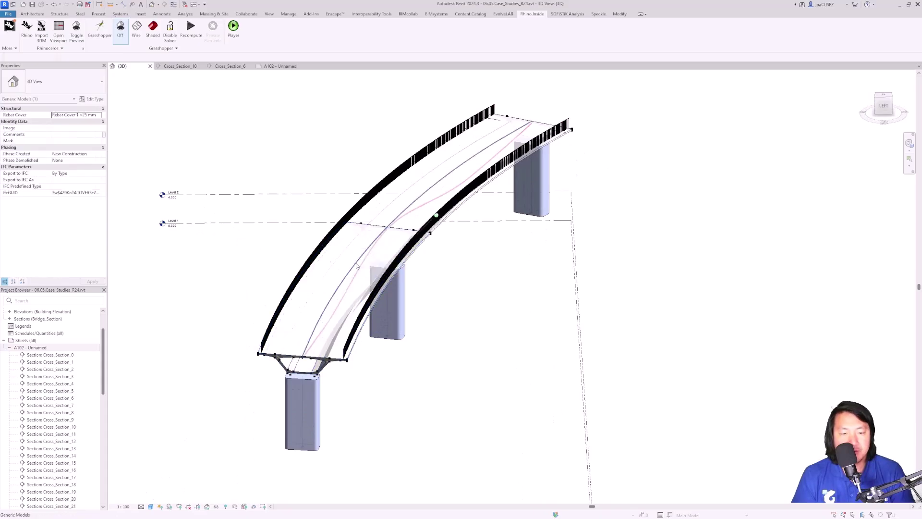
{"action": "scroll", "coordinate": [321, 341], "scroll_direction": "up", "scroll_amount": 1}
{"action": "scroll", "coordinate": [391, 182], "scroll_direction": "down", "scroll_amount": 2}
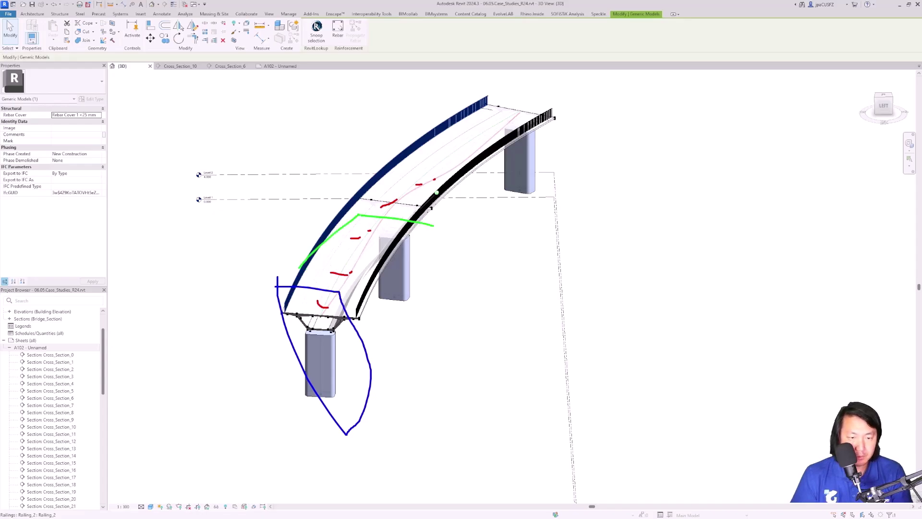
{"action": "left_click_drag", "start_coordinate": [491, 277], "coordinate": [277, 251]}
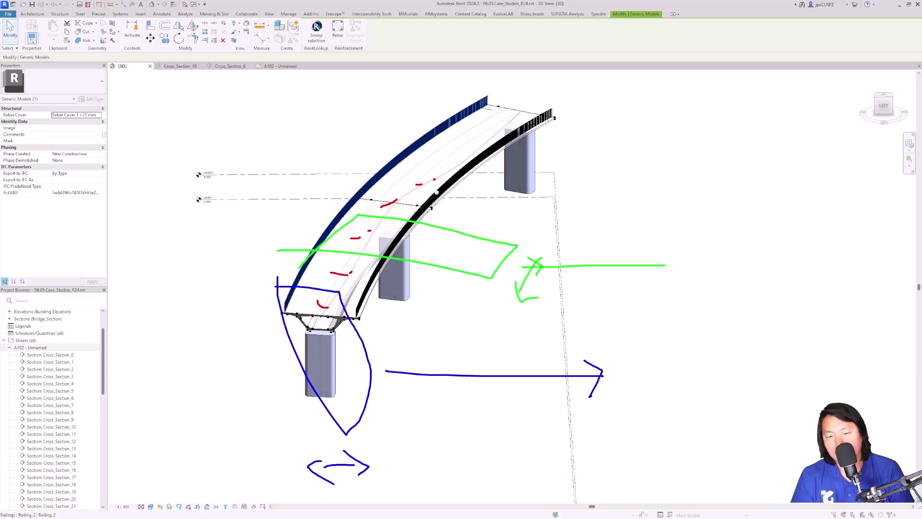
{"action": "left_click_drag", "start_coordinate": [658, 192], "coordinate": [912, 396]}
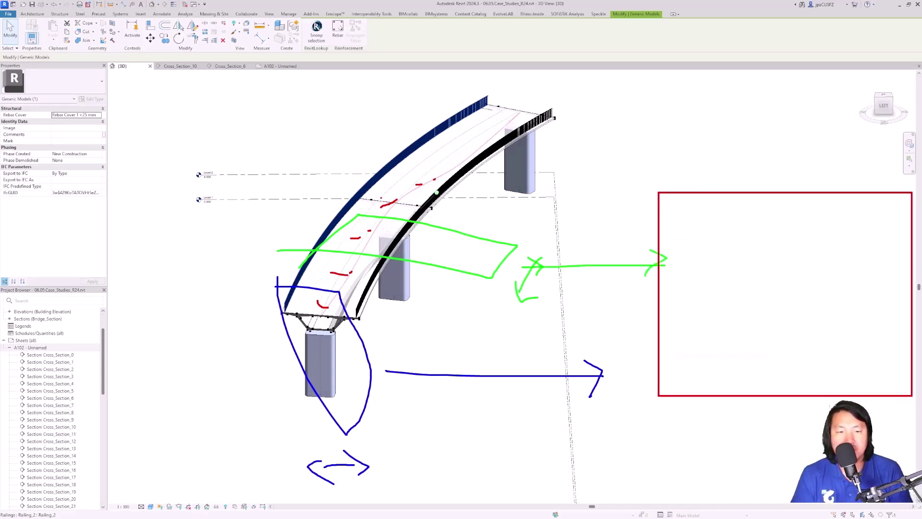
{"action": "key", "text": "Escape"}
{"action": "left_click", "coordinate": [226, 94]}
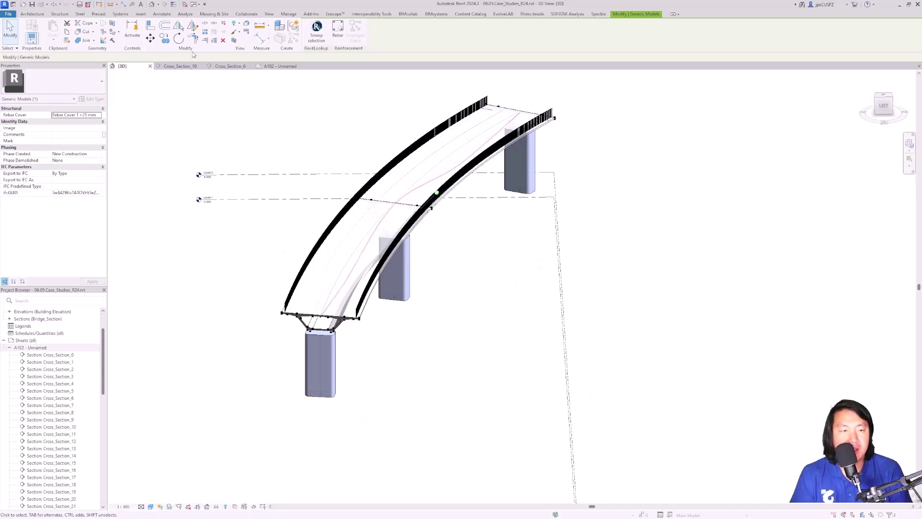
Step: Launch the Grasshopper editor from Rhino.Inside and maximize its window
{"action": "left_click", "coordinate": [532, 14]}
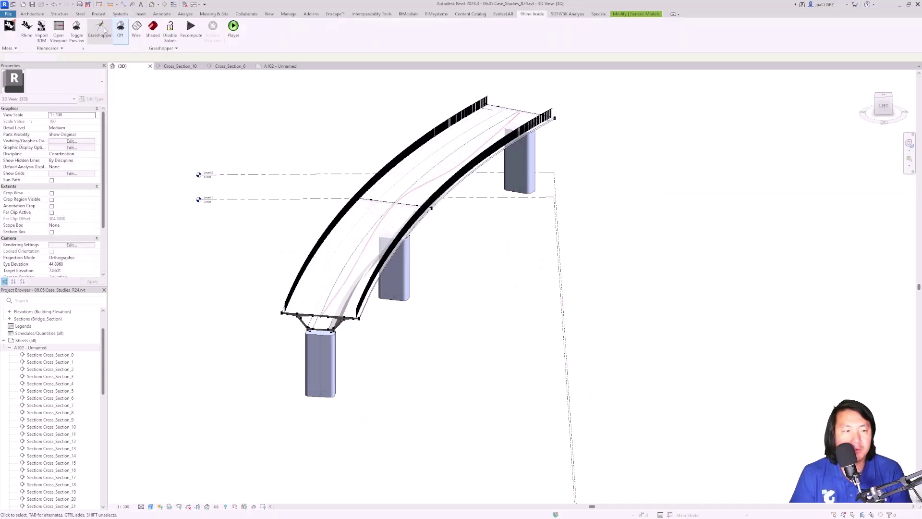
{"action": "left_click", "coordinate": [100, 30]}
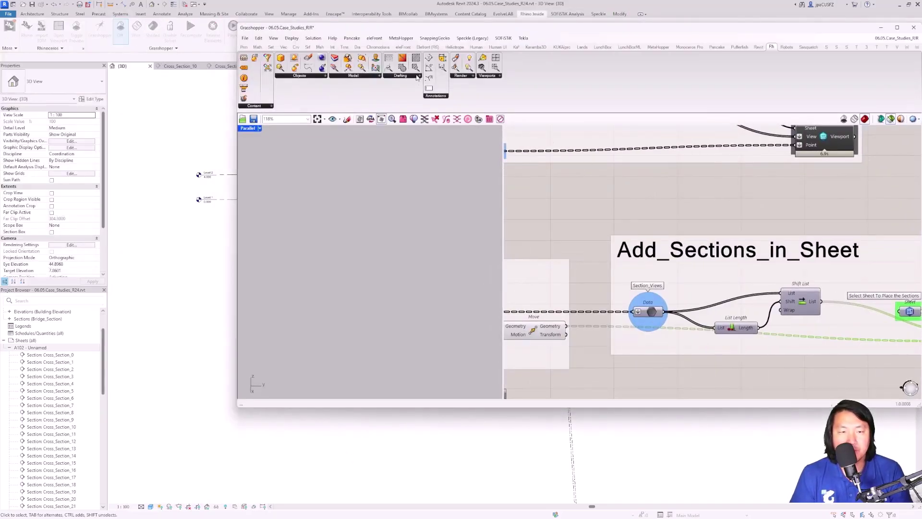
{"action": "left_click", "coordinate": [381, 119]}
{"action": "left_click", "coordinate": [897, 27]}
Step: Pan past Create_Railings to the Create_Loadable_Revit_Family group and briefly select its components
{"action": "scroll", "coordinate": [425, 289], "scroll_direction": "down", "scroll_amount": 10}
{"action": "scroll", "coordinate": [427, 333], "scroll_direction": "up", "scroll_amount": 8}
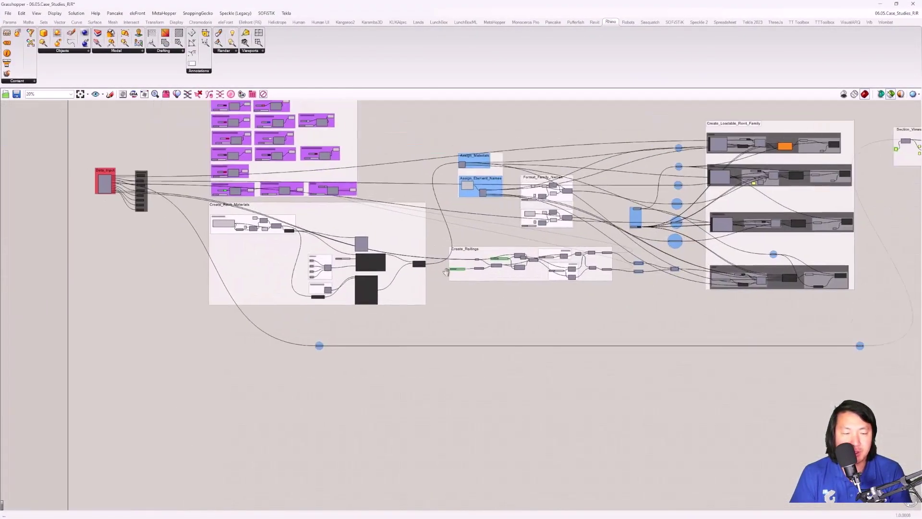
{"action": "scroll", "coordinate": [579, 240], "scroll_direction": "down", "scroll_amount": 4}
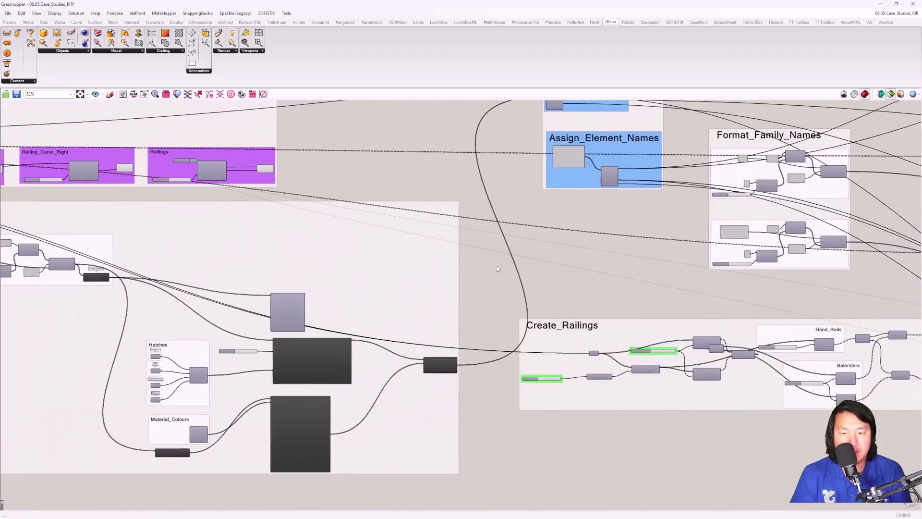
{"action": "right_click_drag", "start_coordinate": [580, 240], "coordinate": [379, 260]}
{"action": "scroll", "coordinate": [380, 259], "scroll_direction": "up", "scroll_amount": 2}
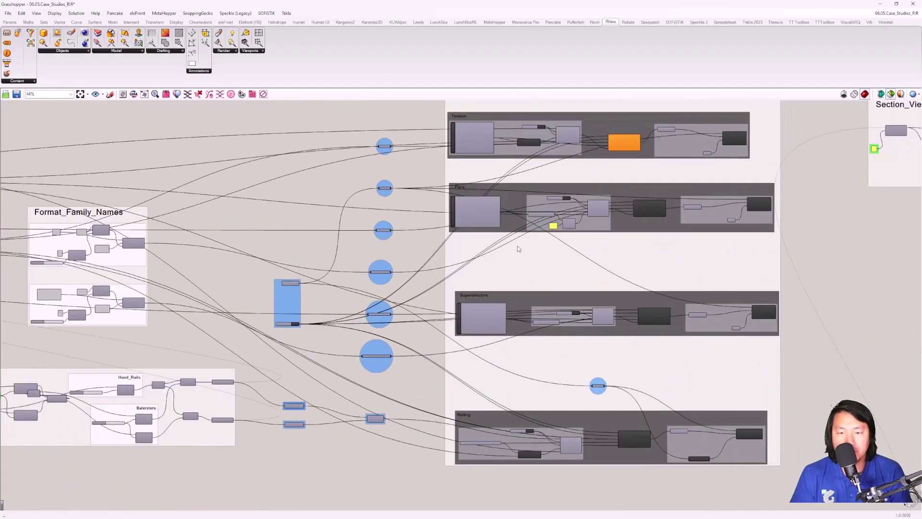
{"action": "right_click_drag", "start_coordinate": [518, 249], "coordinate": [448, 291]}
{"action": "scroll", "coordinate": [719, 160], "scroll_direction": "down", "scroll_amount": 1}
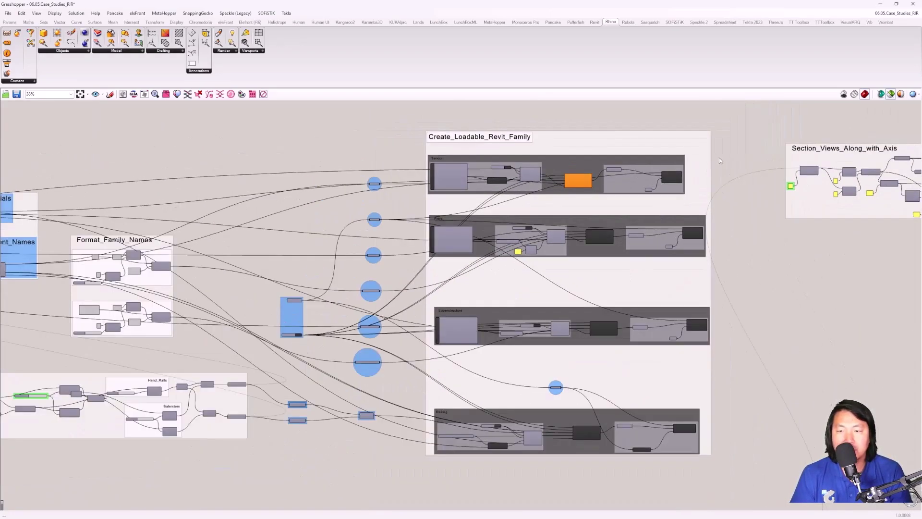
{"action": "left_click_drag", "start_coordinate": [407, 120], "coordinate": [713, 490]}
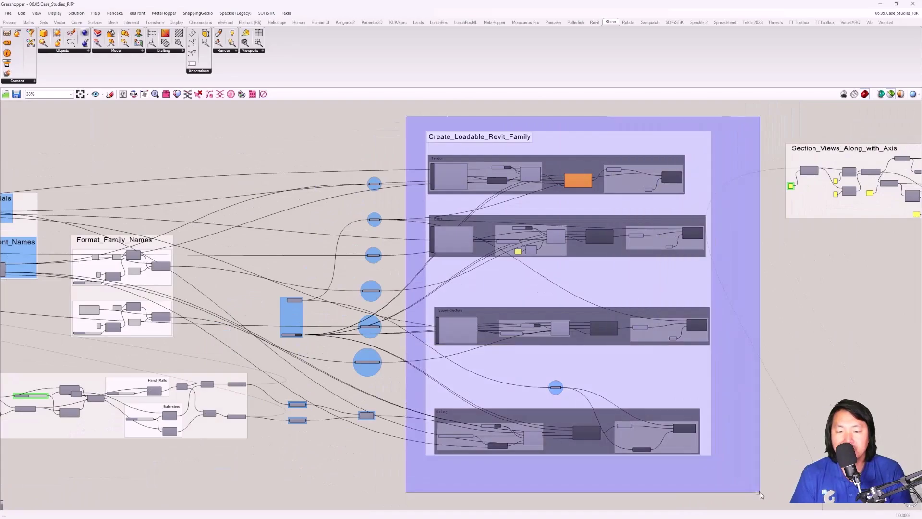
{"action": "scroll", "coordinate": [691, 145], "scroll_direction": "up", "scroll_amount": 5}
{"action": "left_click", "coordinate": [768, 166]}
Step: Bring Section_Views_Along_with_Axis and Add_Sections_in_Sheet into view, then restore the window size
{"action": "scroll", "coordinate": [769, 165], "scroll_direction": "down", "scroll_amount": 6}
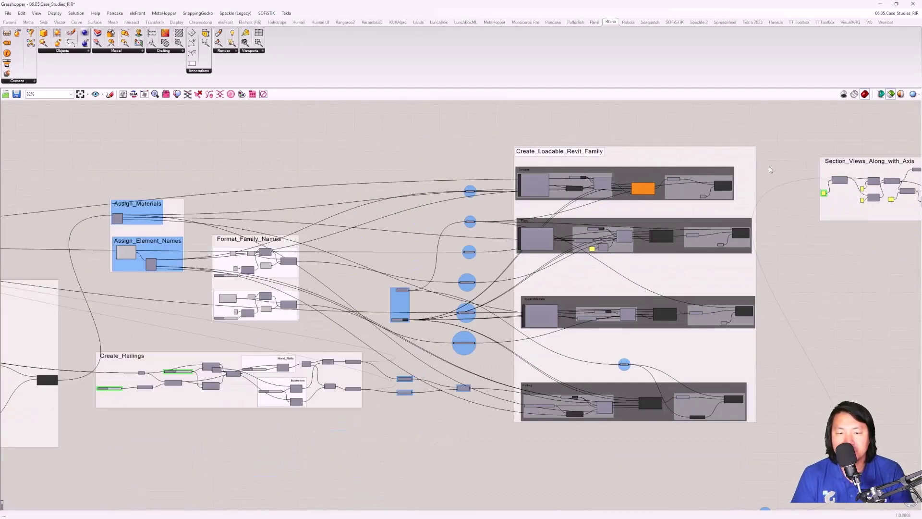
{"action": "right_click_drag", "start_coordinate": [769, 166], "coordinate": [538, 171]}
{"action": "right_click_drag", "start_coordinate": [663, 160], "coordinate": [500, 160]}
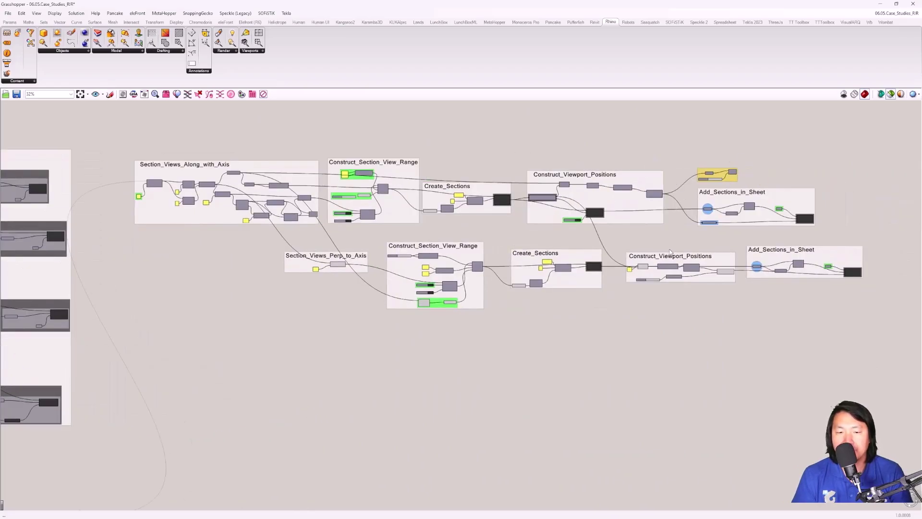
{"action": "left_click", "coordinate": [897, 4]}
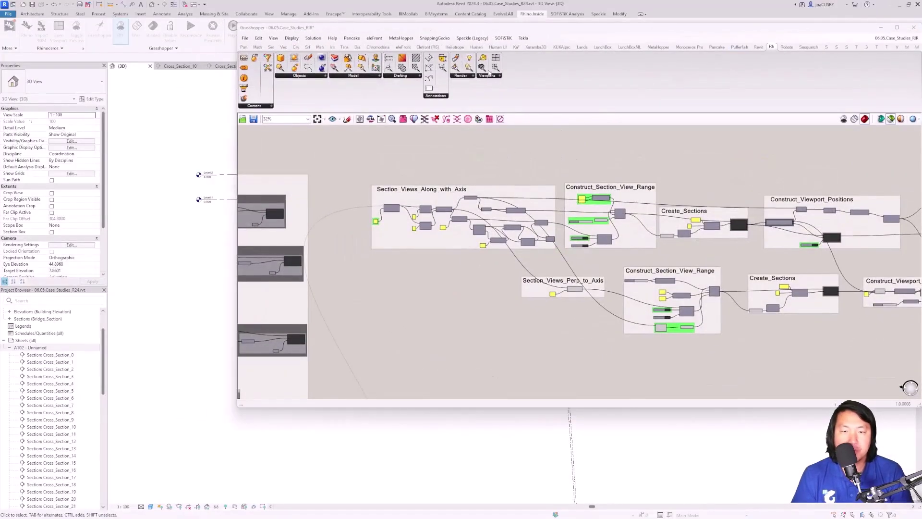
Step: Move the Grasshopper window aside to uncover the bridge and recentre the graph
{"action": "left_click_drag", "start_coordinate": [532, 34], "coordinate": [764, 157]}
{"action": "middle_click_drag", "start_coordinate": [289, 225], "coordinate": [326, 298], "text": "shift"}
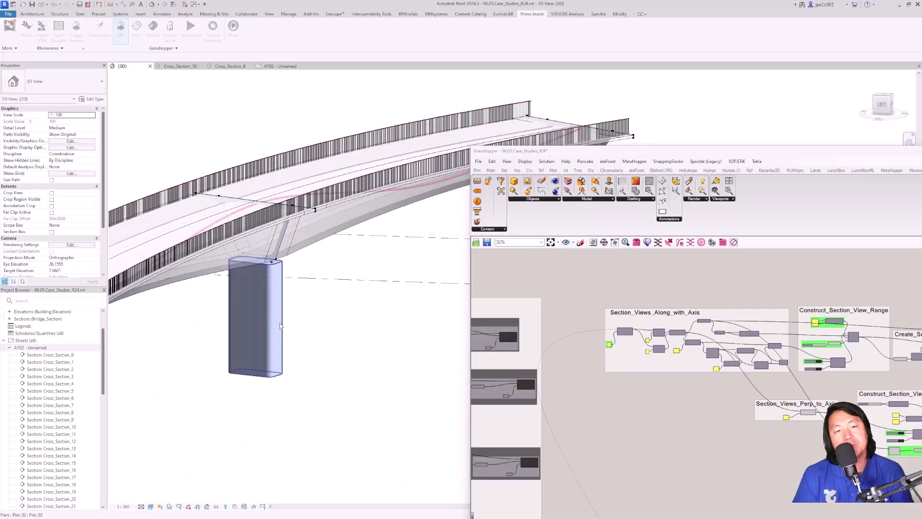
{"action": "left_click_drag", "start_coordinate": [582, 152], "coordinate": [446, 66]}
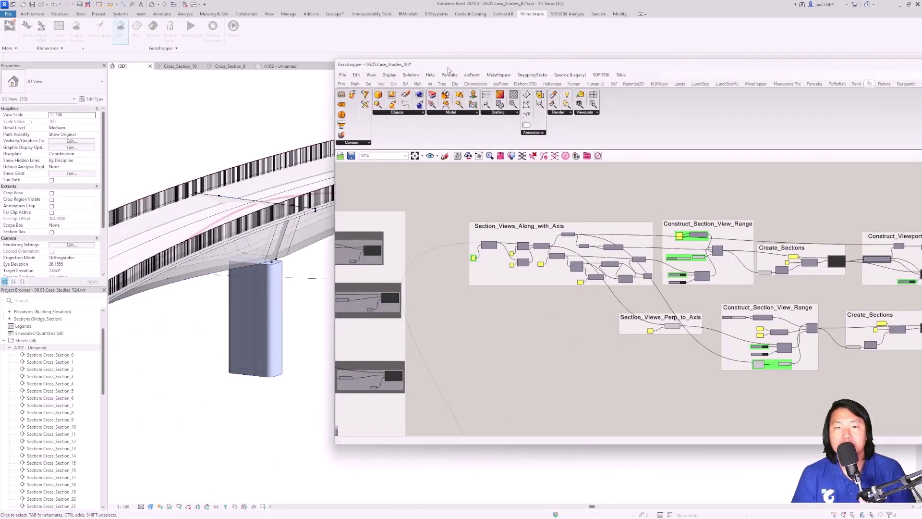
{"action": "left_click_drag", "start_coordinate": [447, 68], "coordinate": [392, 74]}
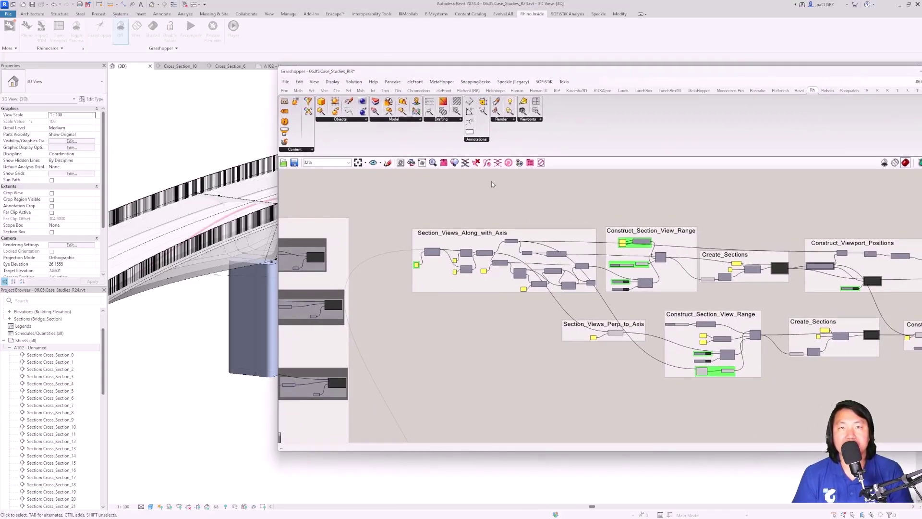
{"action": "right_click_drag", "start_coordinate": [491, 182], "coordinate": [574, 187]}
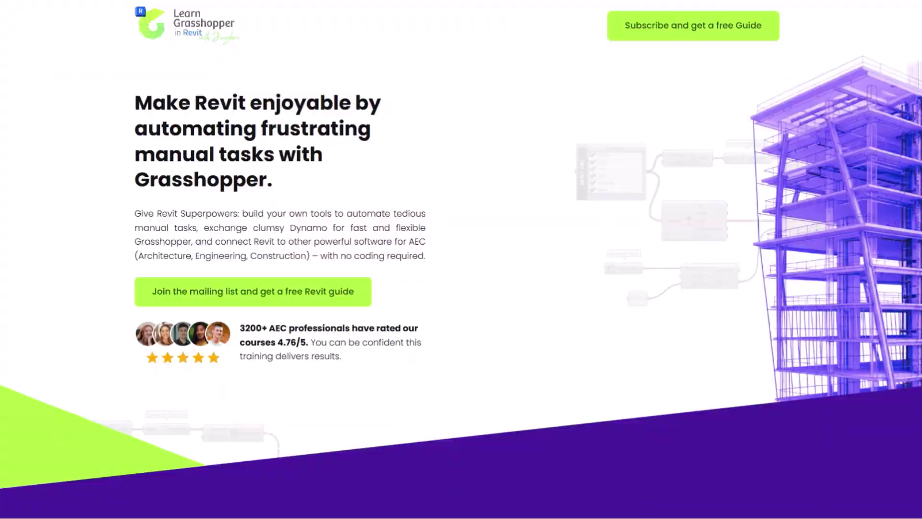
Step: Open the guide signup form and enter the first name and e-mail address
{"action": "left_click", "coordinate": [655, 27]}
{"action": "left_click", "coordinate": [442, 284]}
{"action": "type", "text": "Grzegorz"}
{"action": "key", "text": "Tab"}
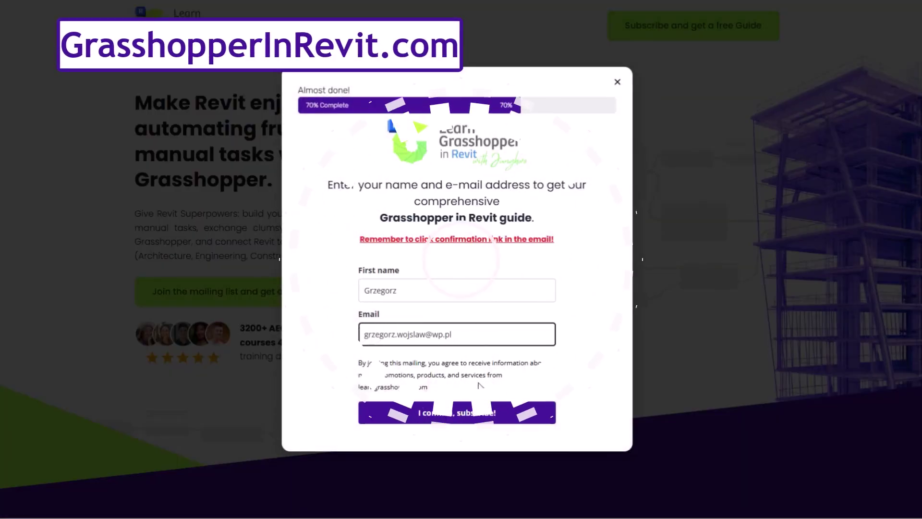